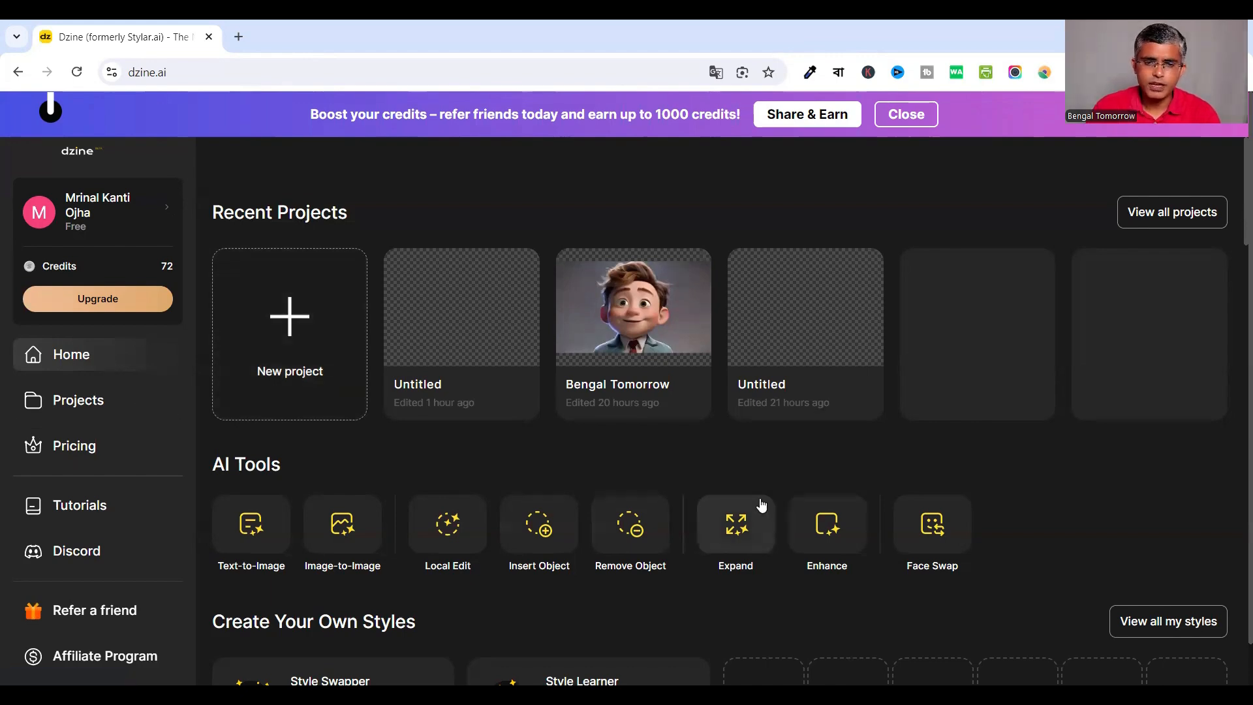
- Browse the home page's AI tools, portrait filters, design sketch, logo effect, photo filter and avatar categories
{"action": "scroll", "coordinate": [760, 502], "scroll_direction": "down", "scroll_amount": 4}
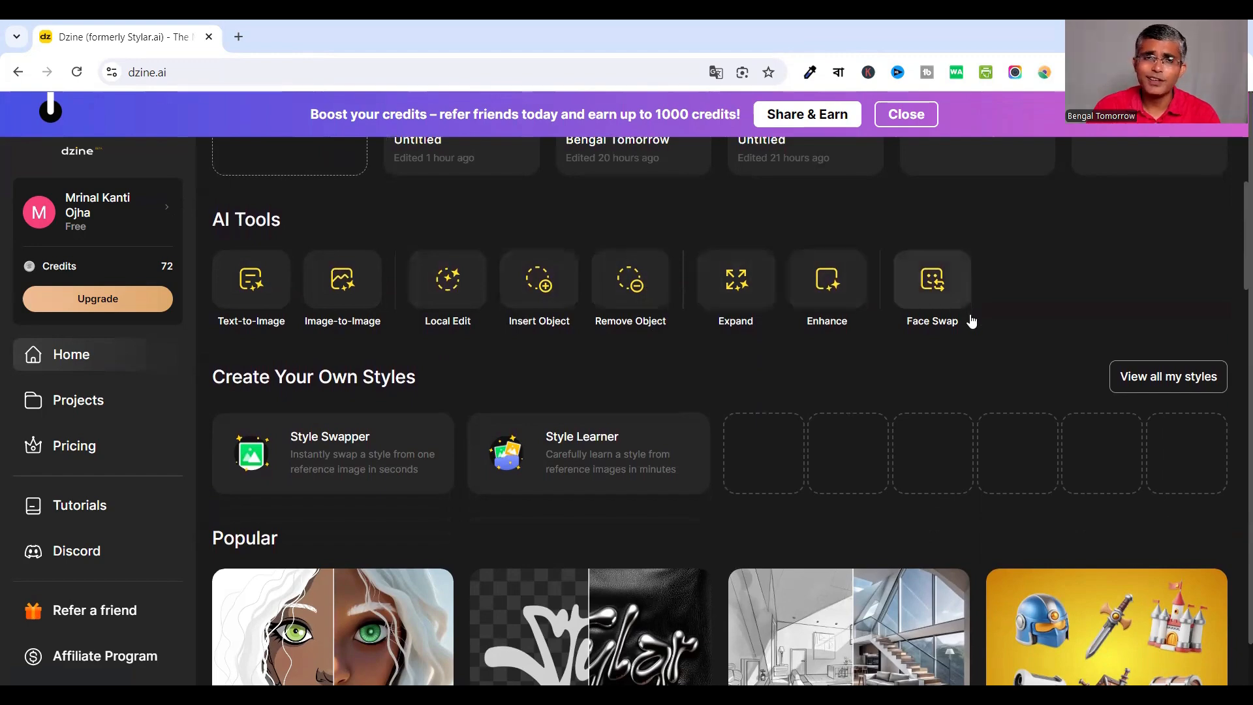
{"action": "scroll", "coordinate": [755, 432], "scroll_direction": "down", "scroll_amount": 5}
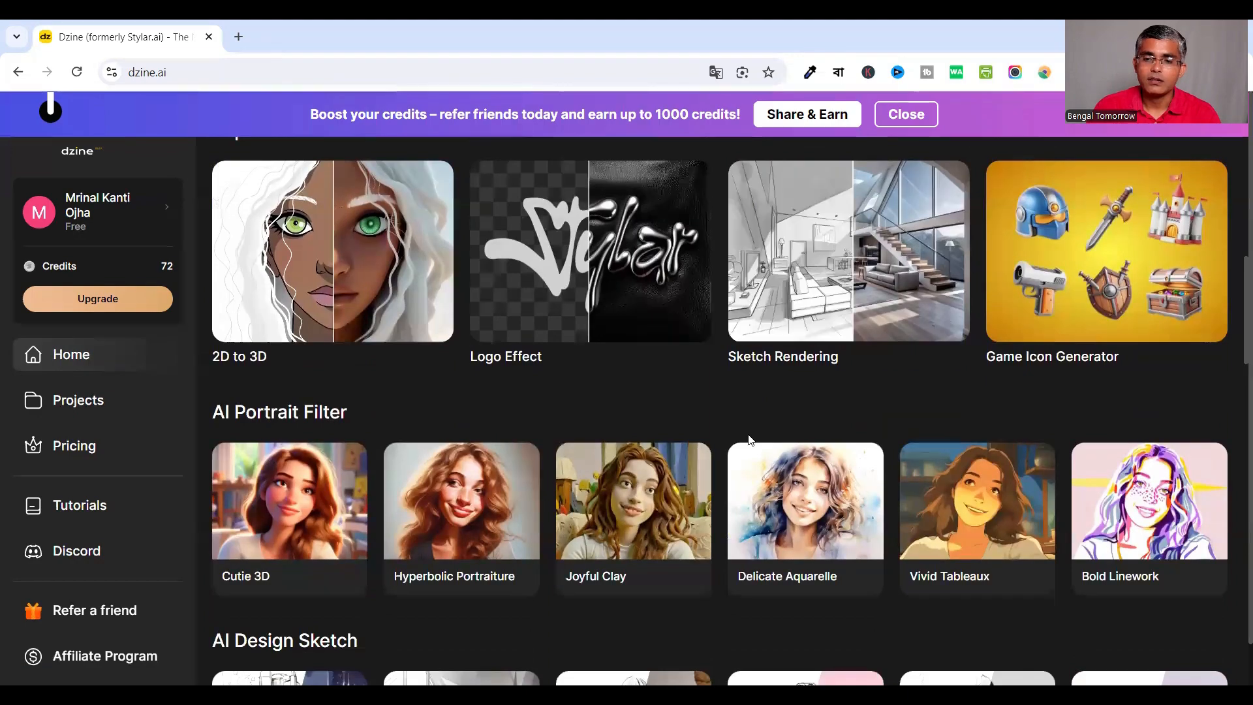
{"action": "scroll", "coordinate": [750, 439], "scroll_direction": "down", "scroll_amount": 4}
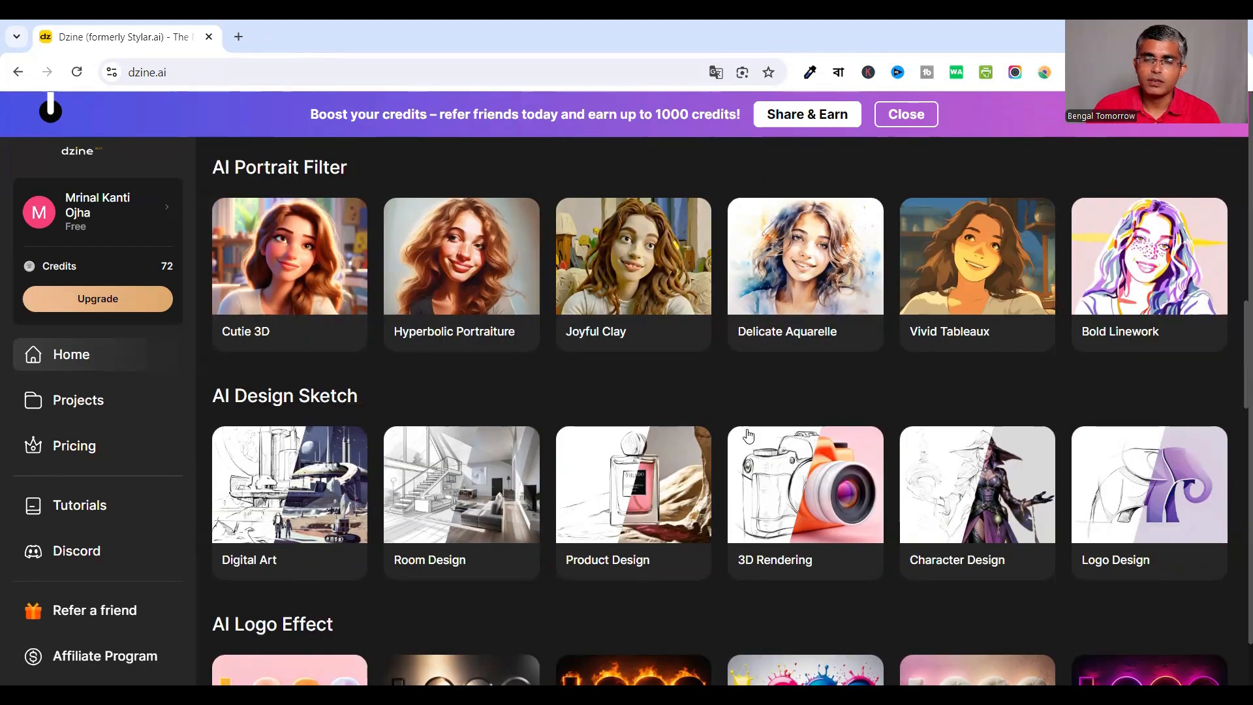
{"action": "scroll", "coordinate": [716, 453], "scroll_direction": "down", "scroll_amount": 5}
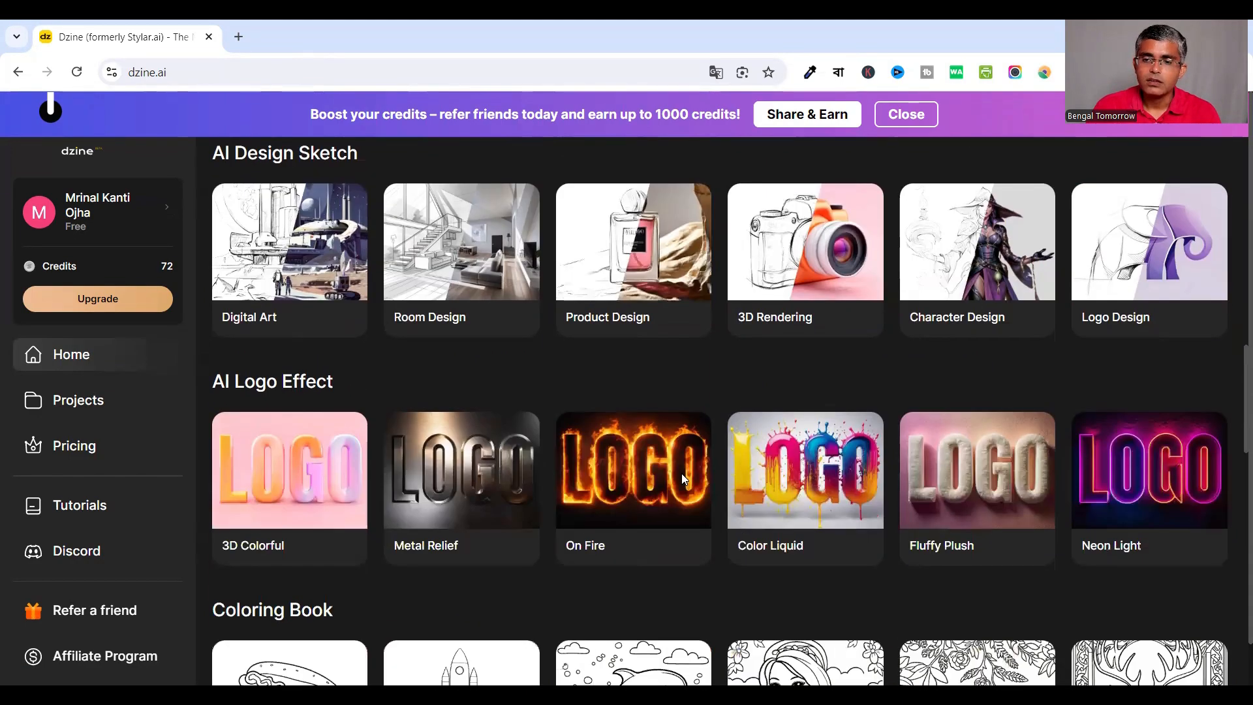
{"action": "scroll", "coordinate": [679, 478], "scroll_direction": "down", "scroll_amount": 6}
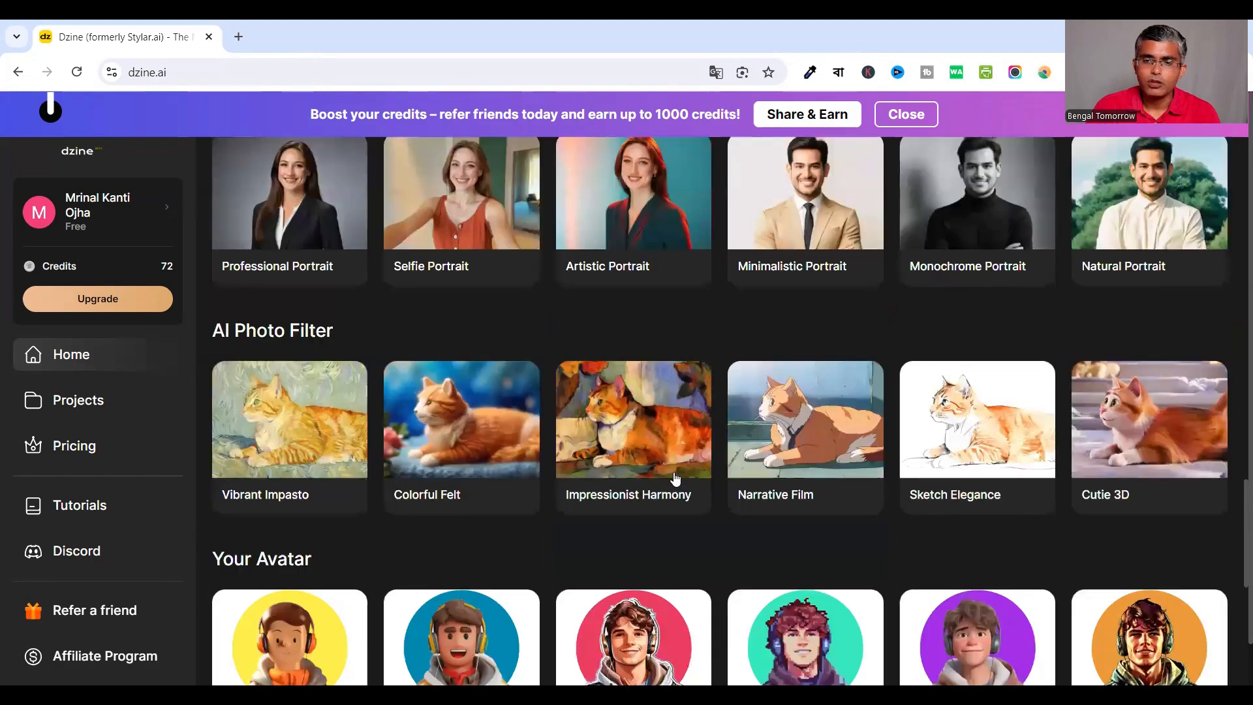
{"action": "scroll", "coordinate": [553, 453], "scroll_direction": "down", "scroll_amount": 5}
{"action": "scroll", "coordinate": [503, 411], "scroll_direction": "up", "scroll_amount": 15}
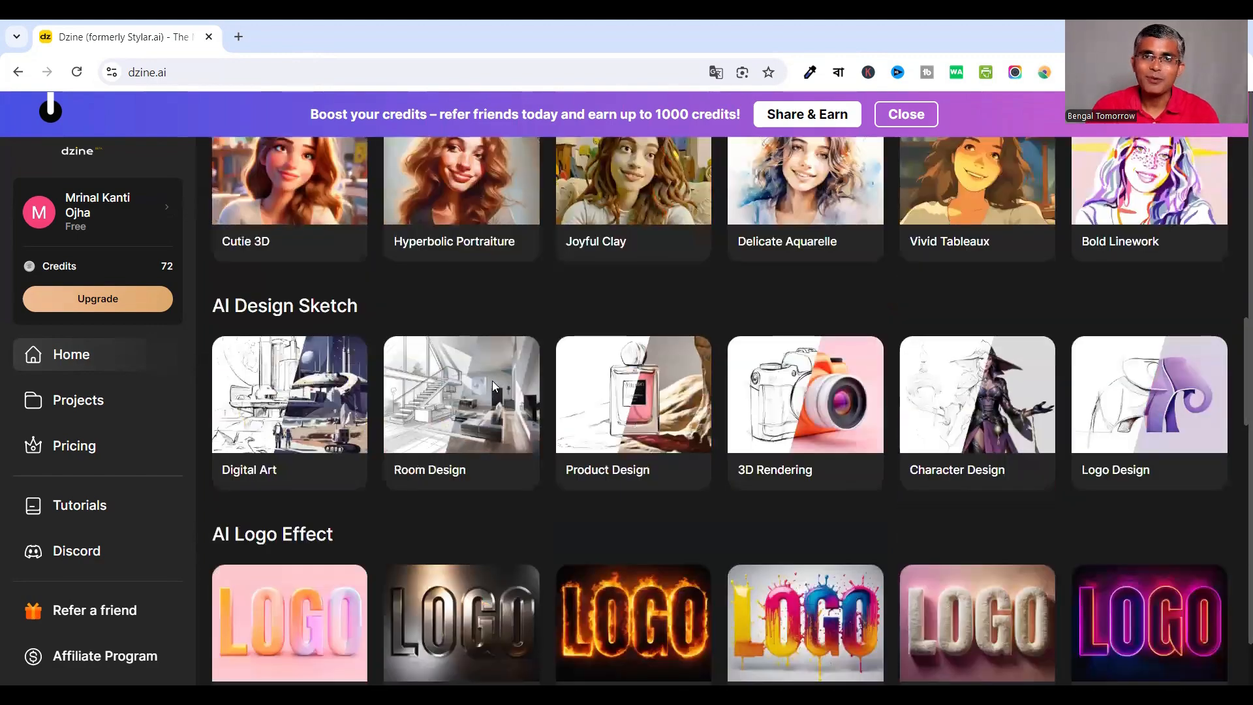
{"action": "scroll", "coordinate": [492, 381], "scroll_direction": "up", "scroll_amount": 10}
{"action": "scroll", "coordinate": [494, 384], "scroll_direction": "up", "scroll_amount": 3}
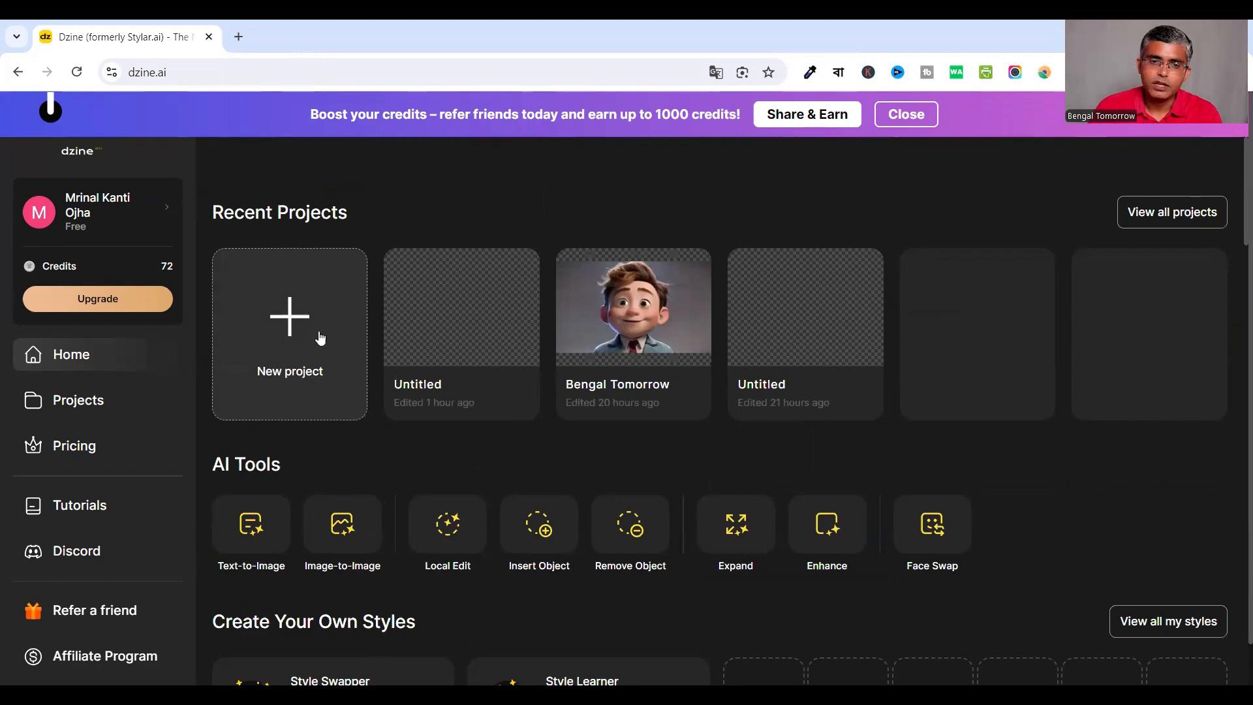
- Create a new project named "Bengal Tomorrow" with a 16:9 canvas of 1536 × 864
{"action": "left_click", "coordinate": [290, 320]}
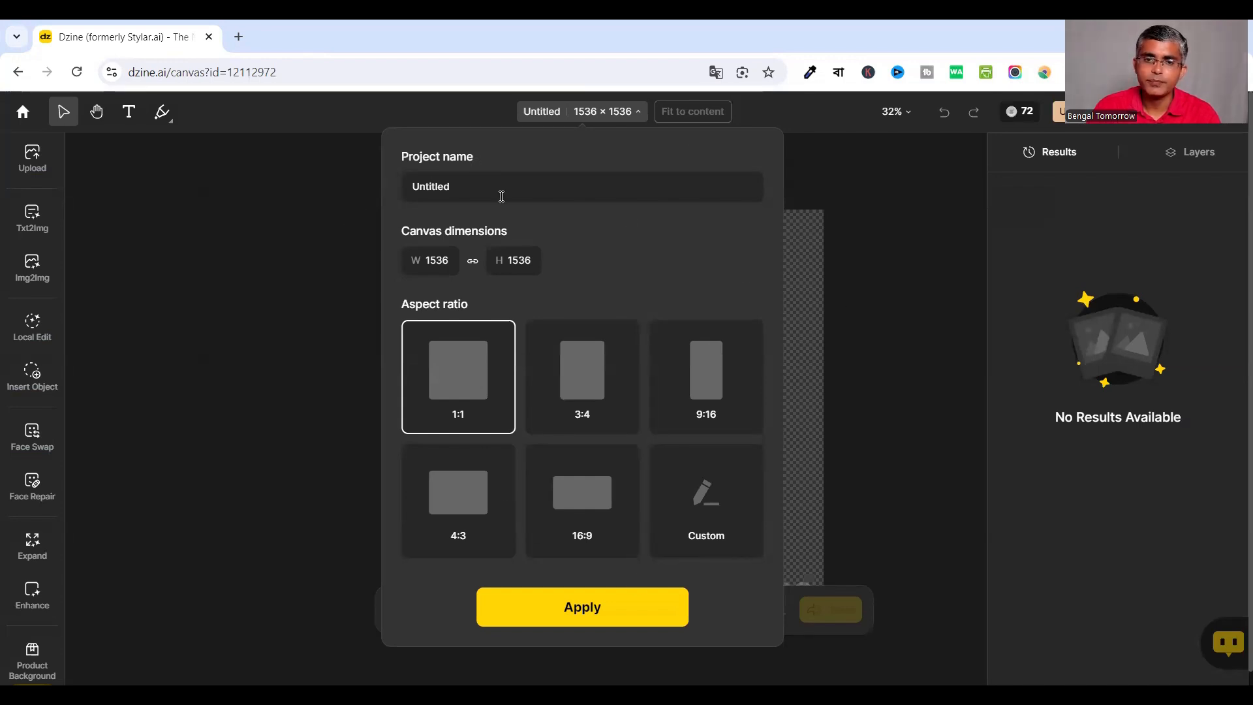
{"action": "double_click", "coordinate": [462, 188]}
{"action": "key", "text": "BackSpace"}
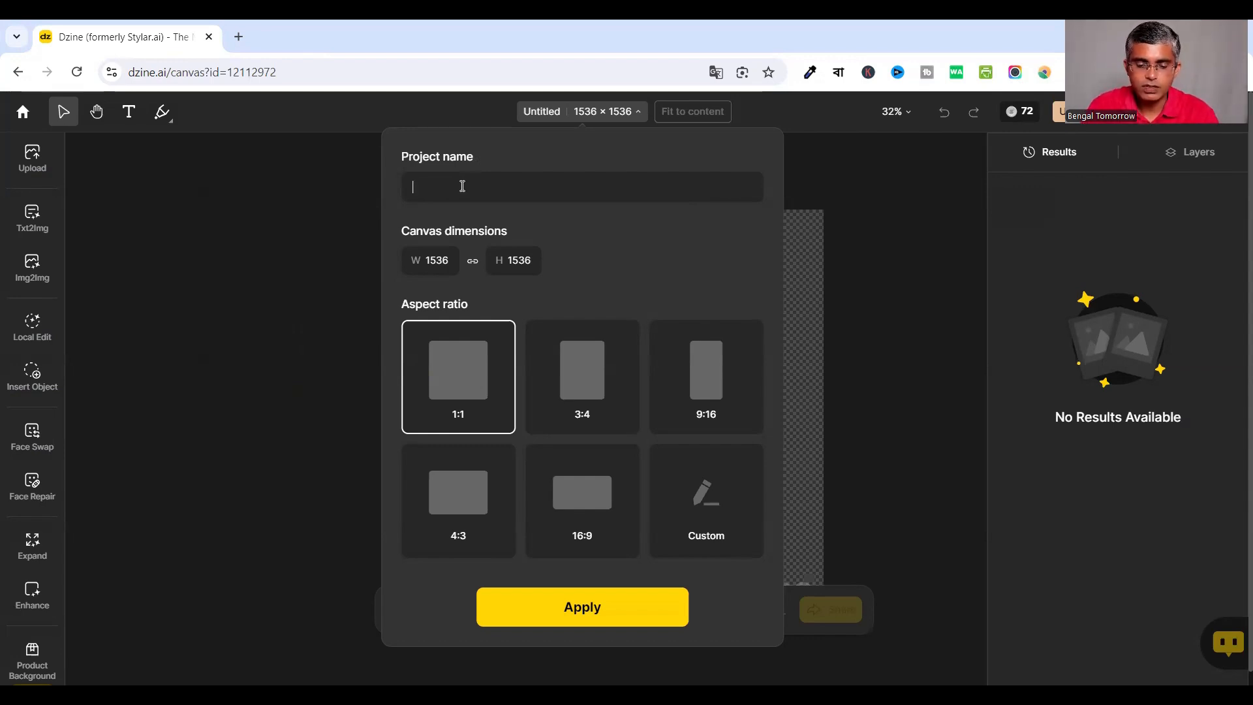
{"action": "type", "text": "Bengal Tomorrow"}
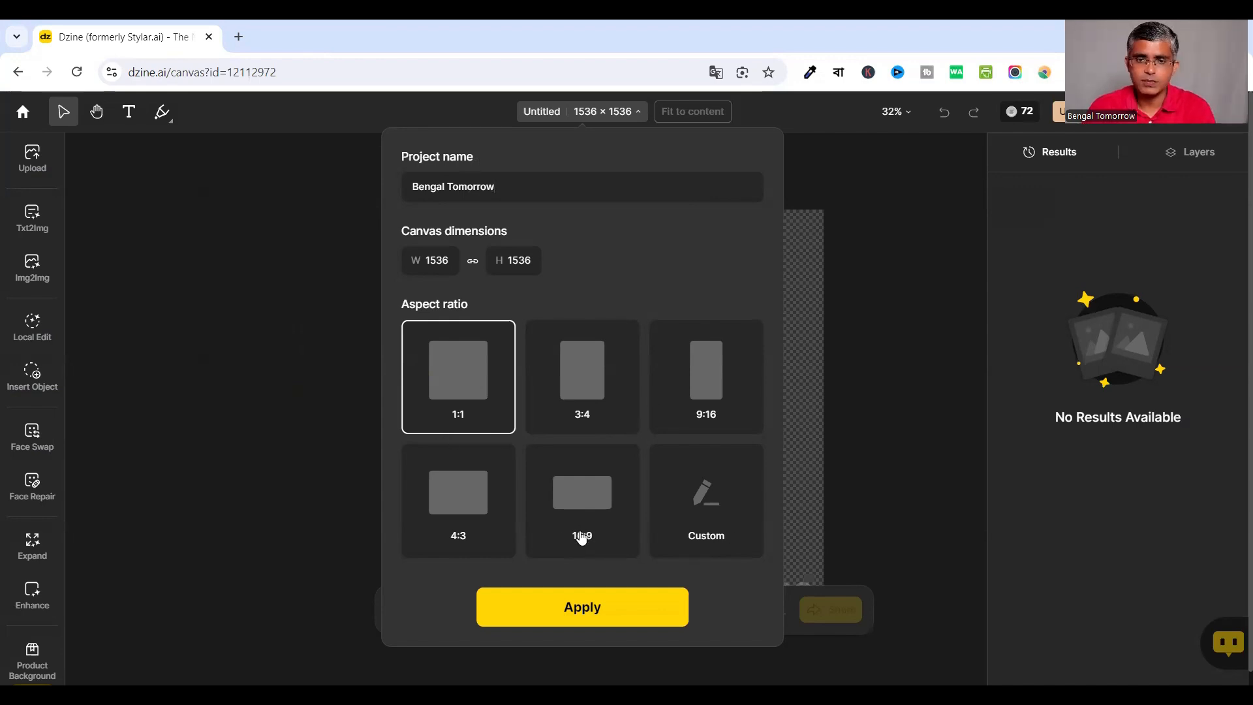
{"action": "left_click", "coordinate": [581, 490]}
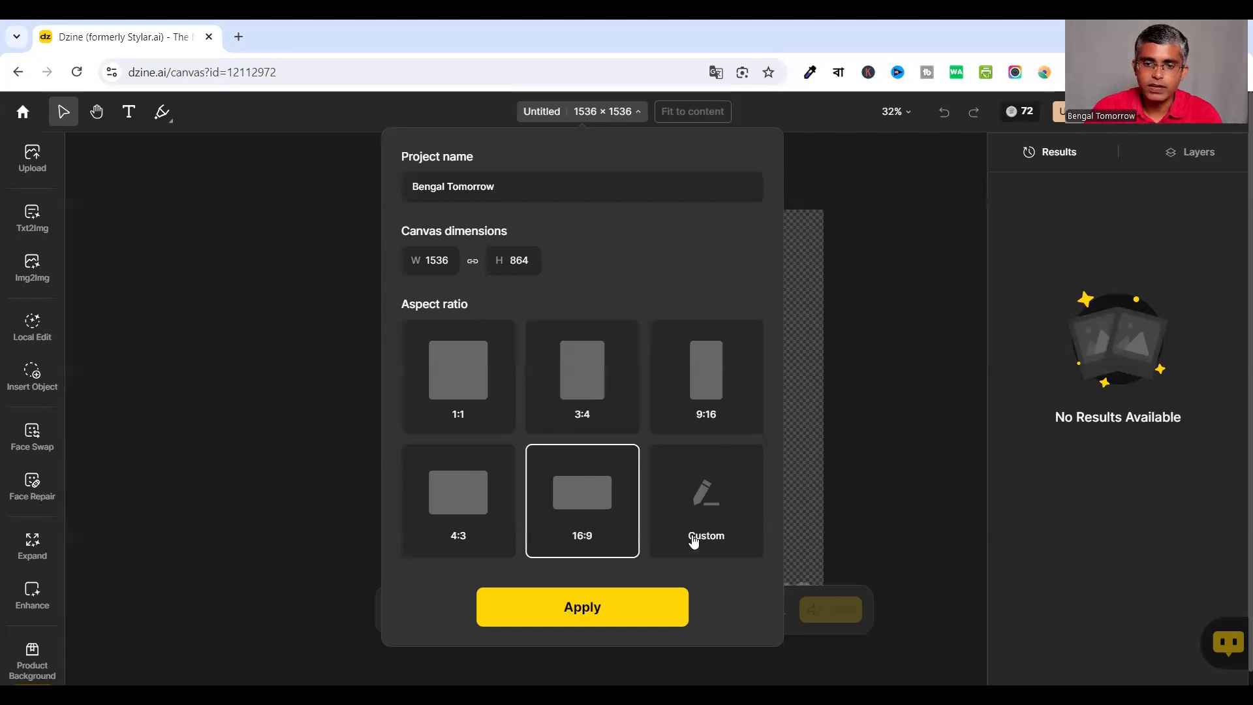
{"action": "left_click", "coordinate": [586, 606]}
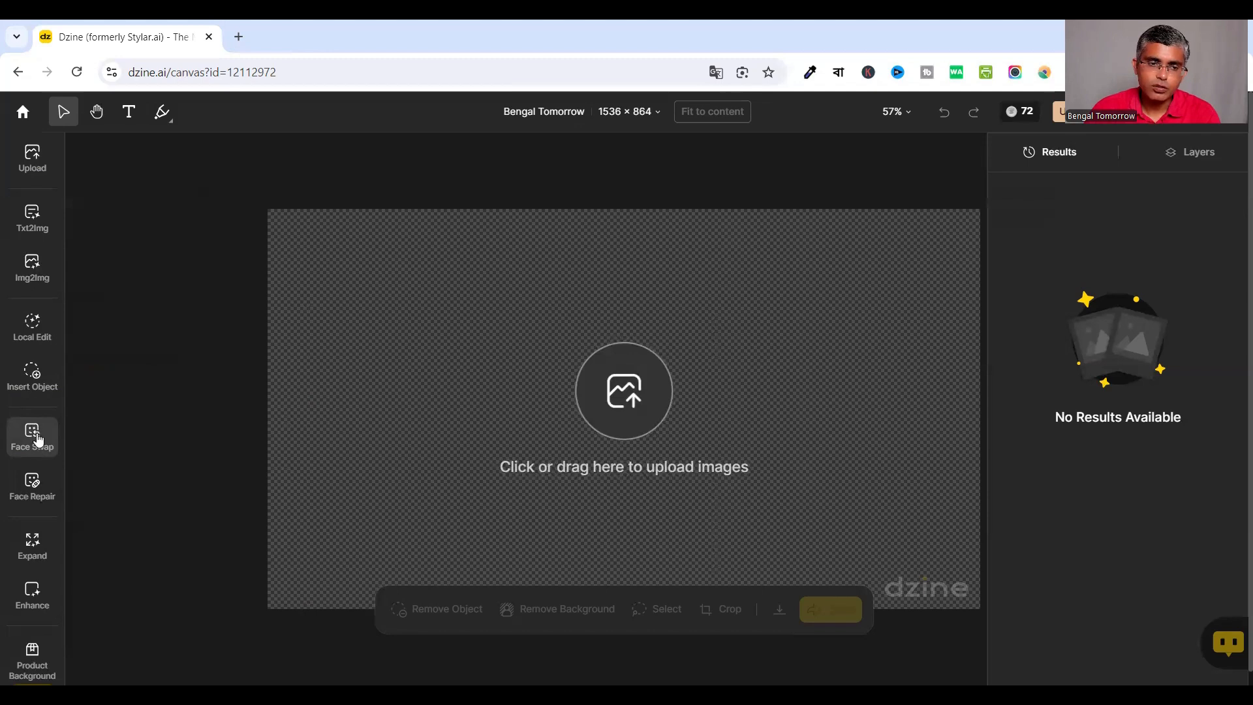
{"action": "mouse_move", "coordinate": [33, 489]}
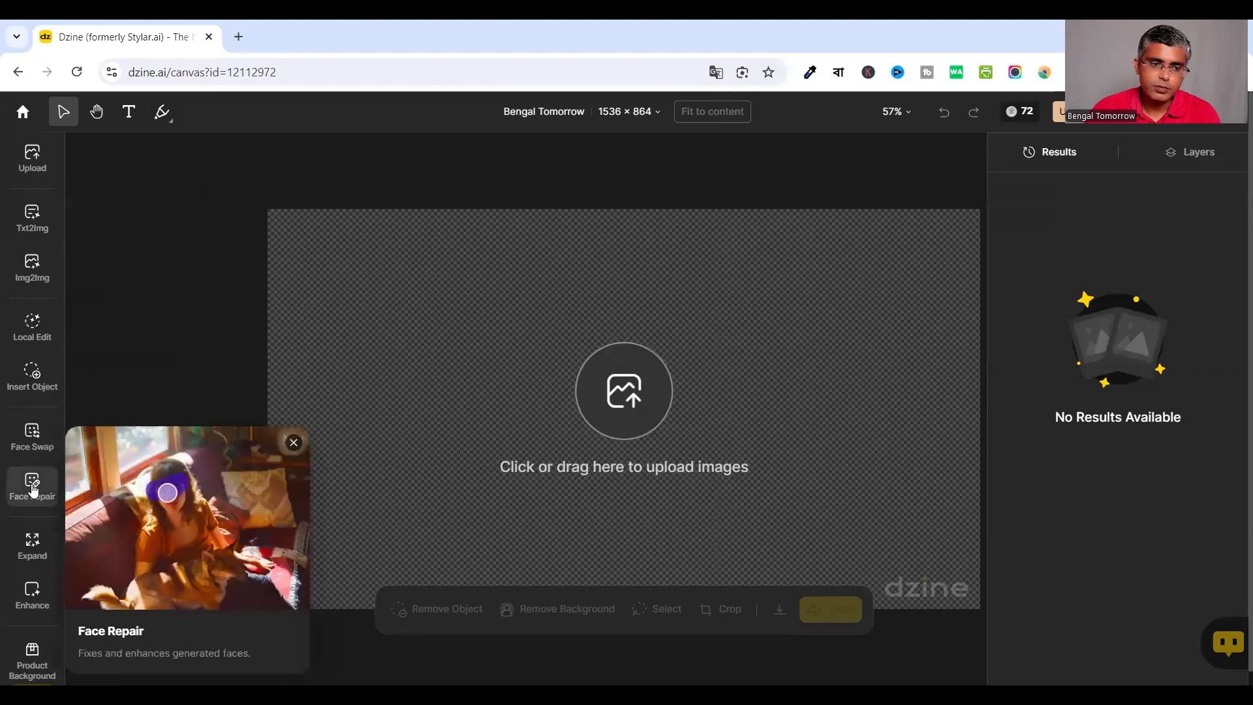
{"action": "mouse_move", "coordinate": [31, 558]}
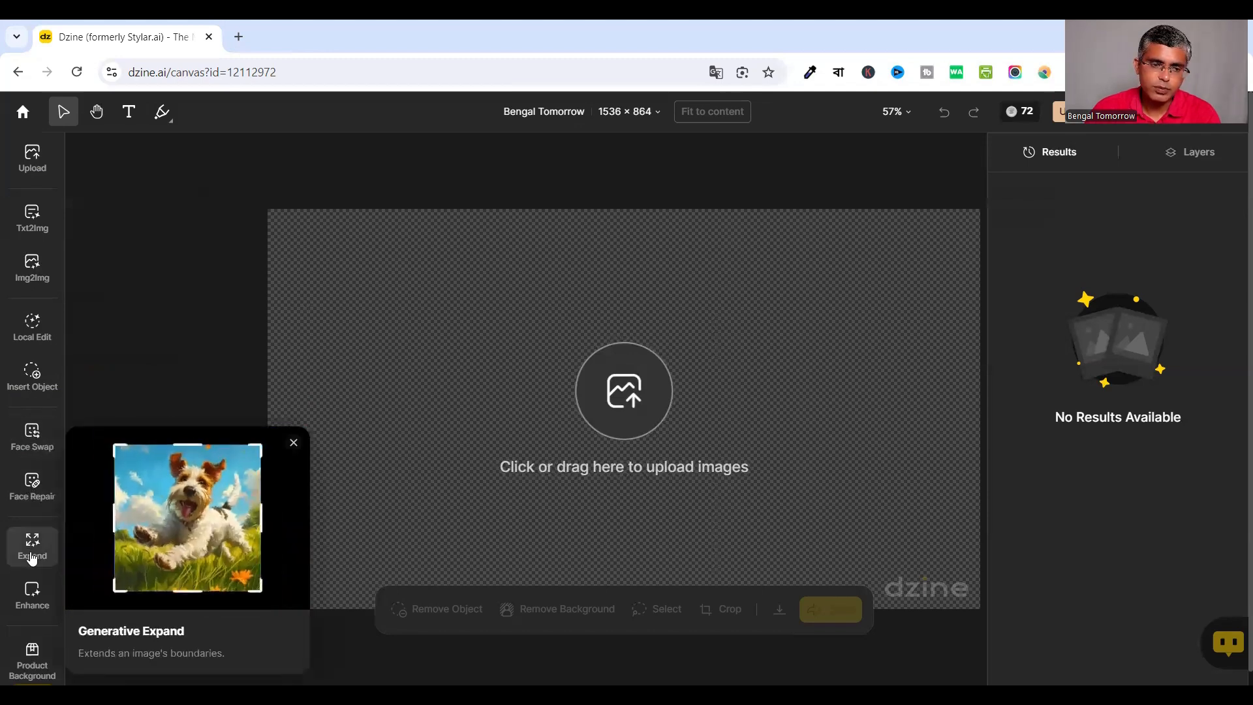
{"action": "mouse_move", "coordinate": [22, 605]}
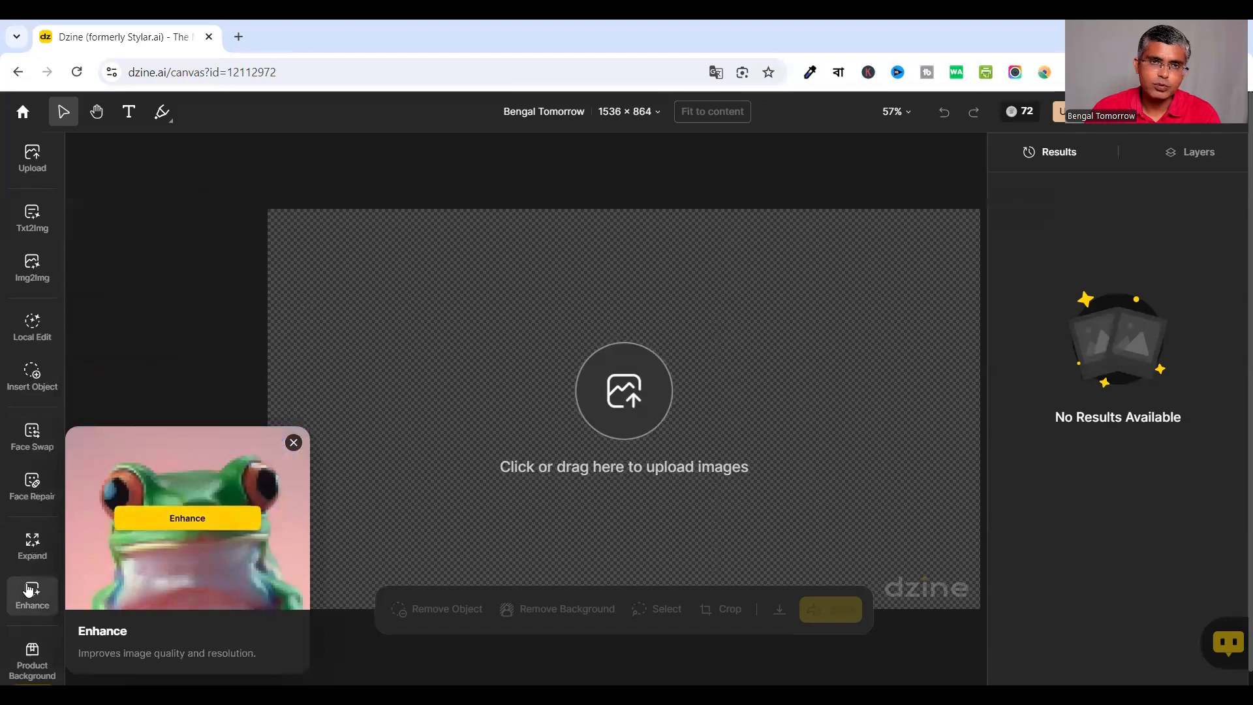
{"action": "mouse_move", "coordinate": [32, 268]}
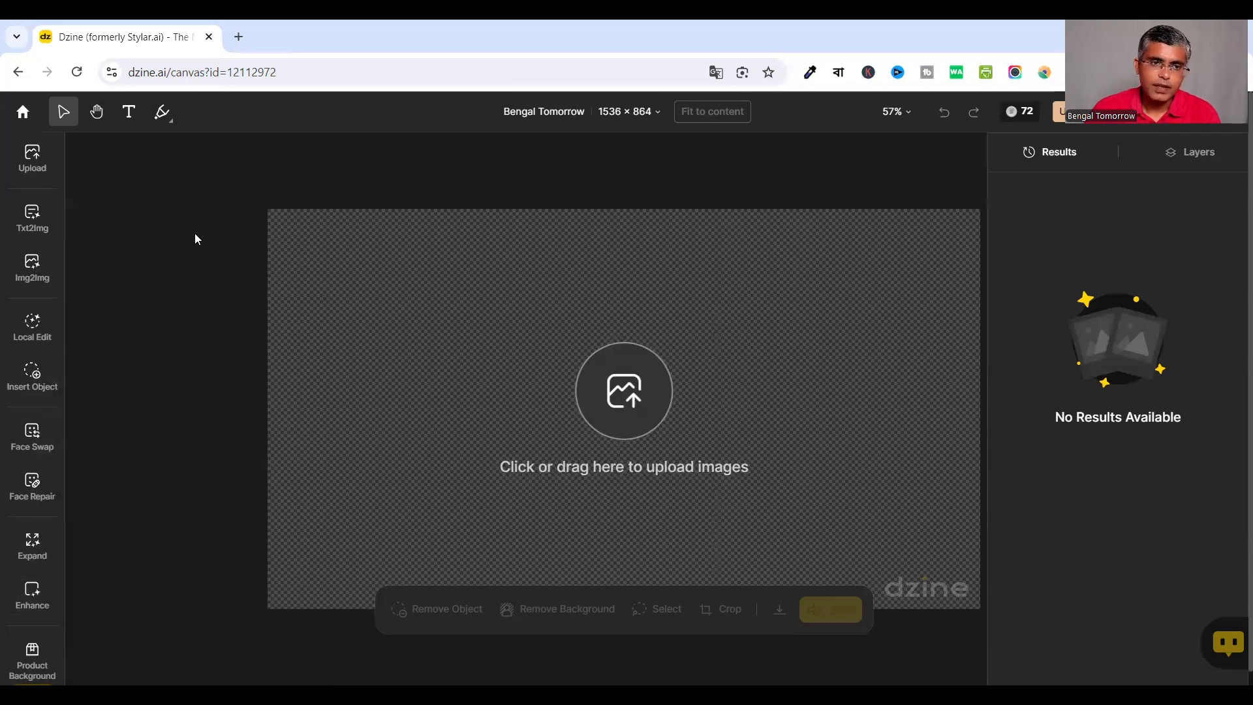
- Open the Text-to-Image tool and choose the Innocent Cutie style from all styles
{"action": "mouse_move", "coordinate": [31, 230]}
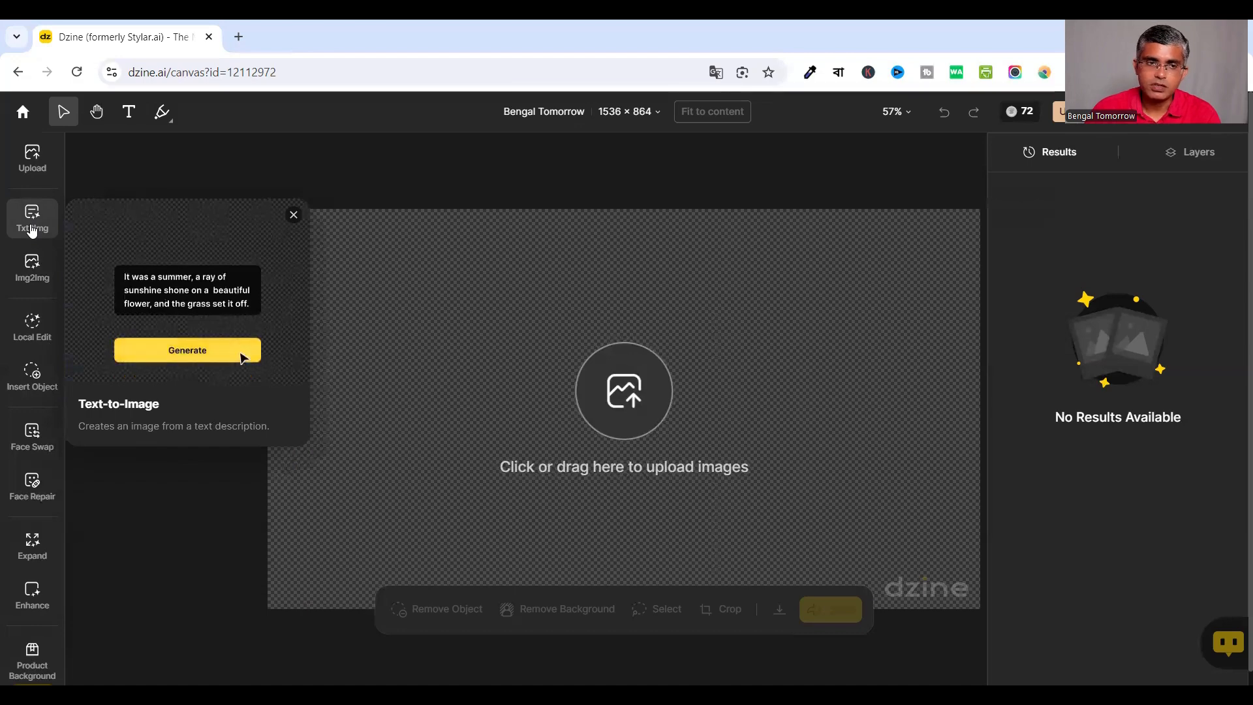
{"action": "left_click", "coordinate": [31, 226]}
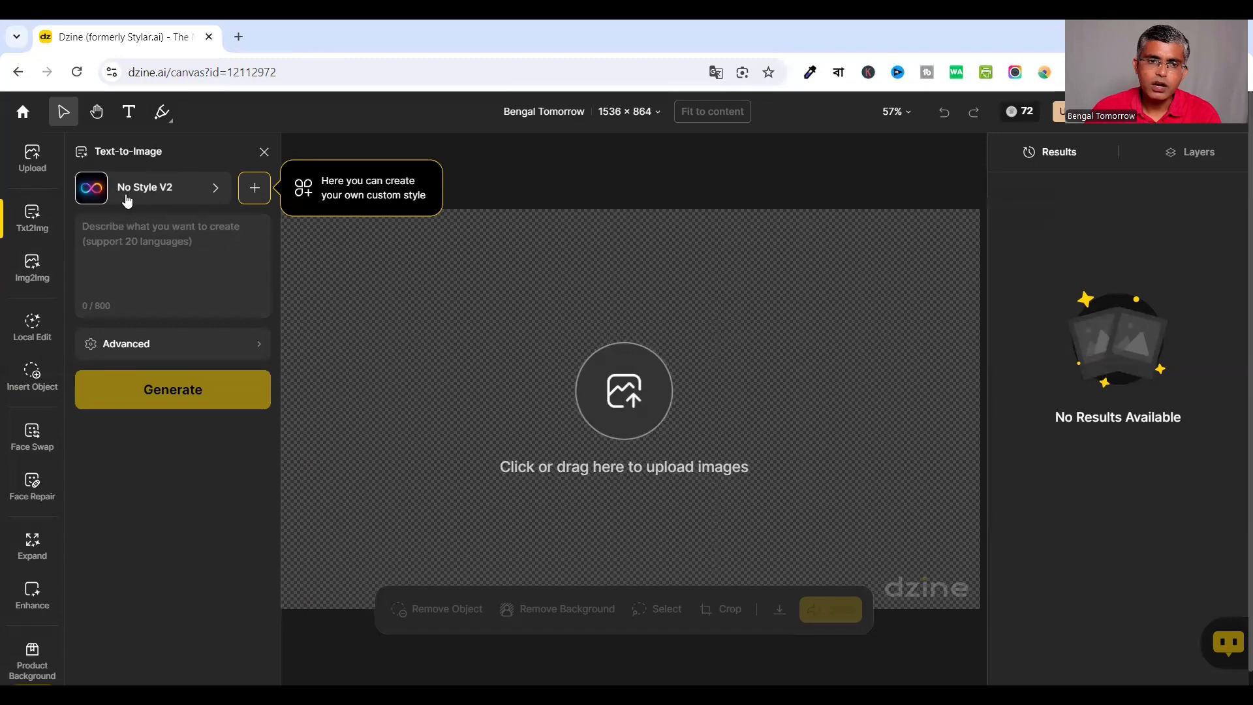
{"action": "left_click", "coordinate": [217, 193]}
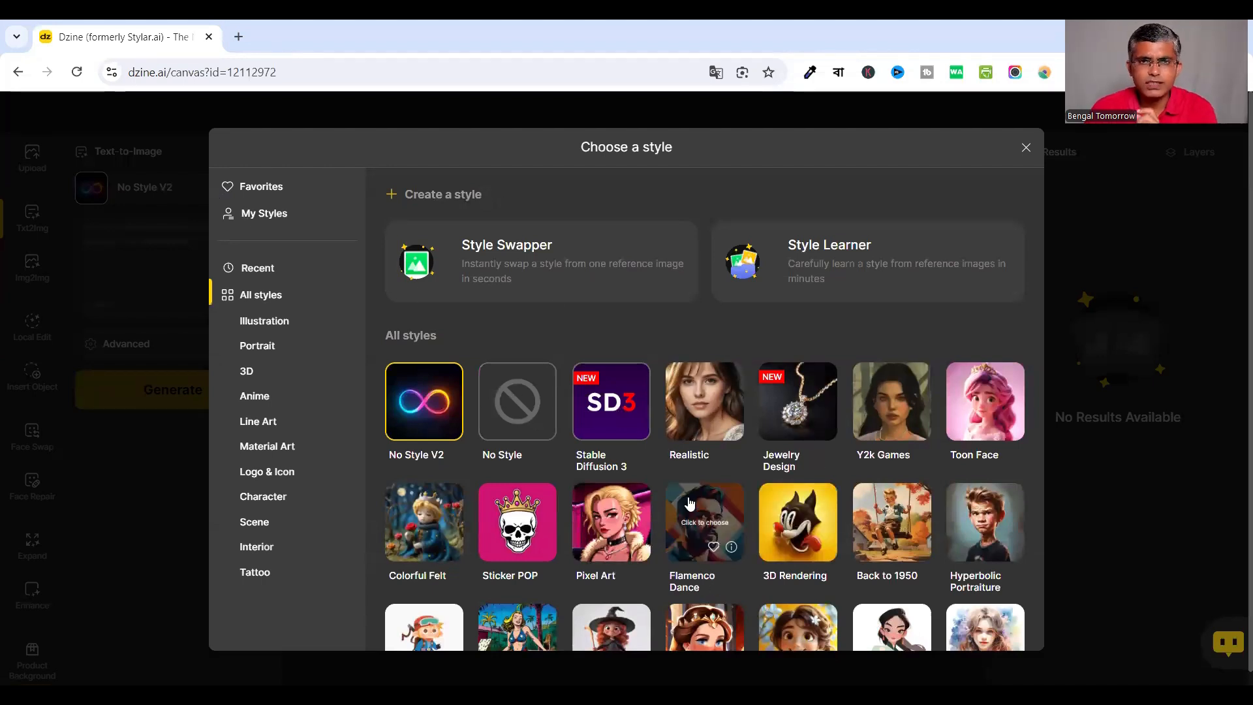
{"action": "scroll", "coordinate": [705, 502], "scroll_direction": "down", "scroll_amount": 1}
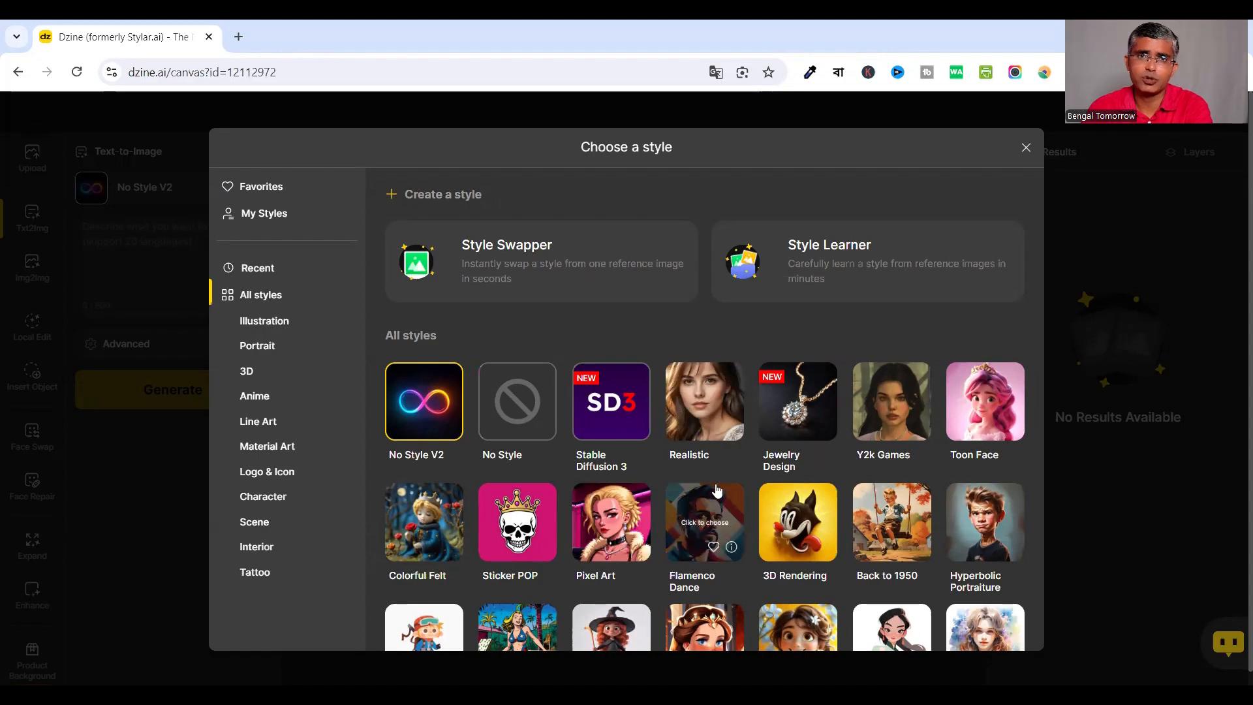
{"action": "scroll", "coordinate": [726, 500], "scroll_direction": "down", "scroll_amount": 6}
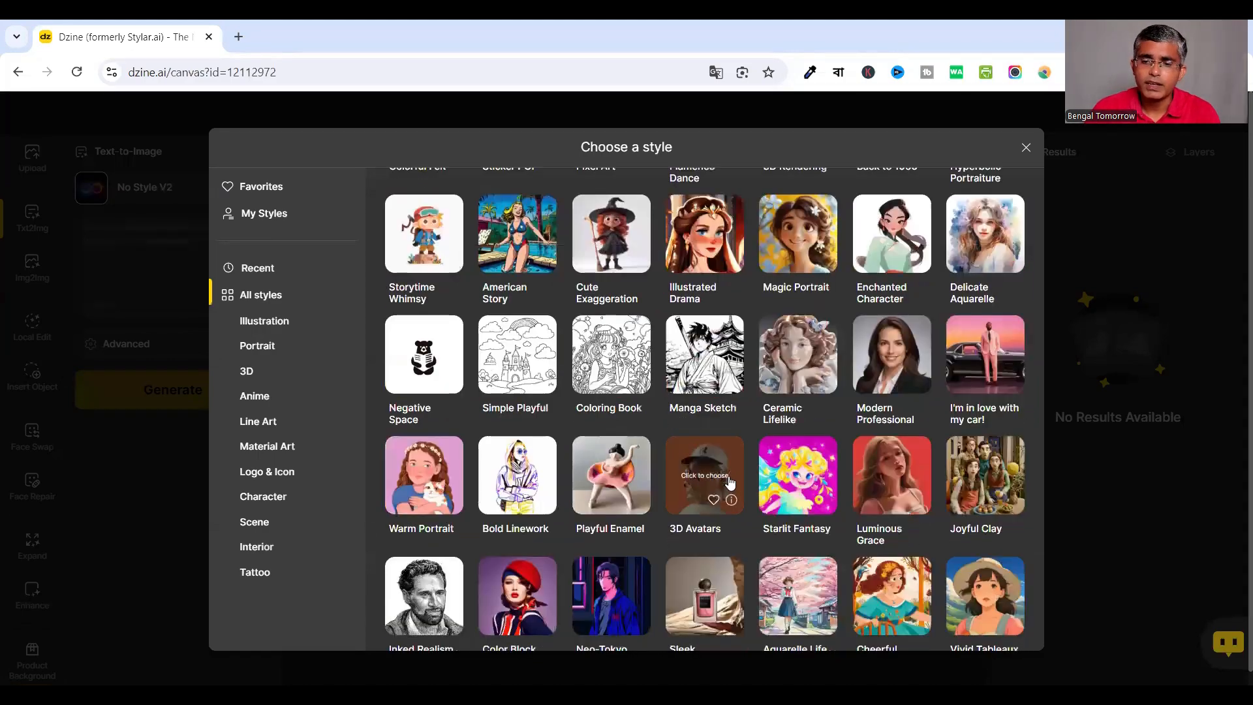
{"action": "scroll", "coordinate": [729, 483], "scroll_direction": "down", "scroll_amount": 4}
{"action": "scroll", "coordinate": [730, 470], "scroll_direction": "down", "scroll_amount": 6}
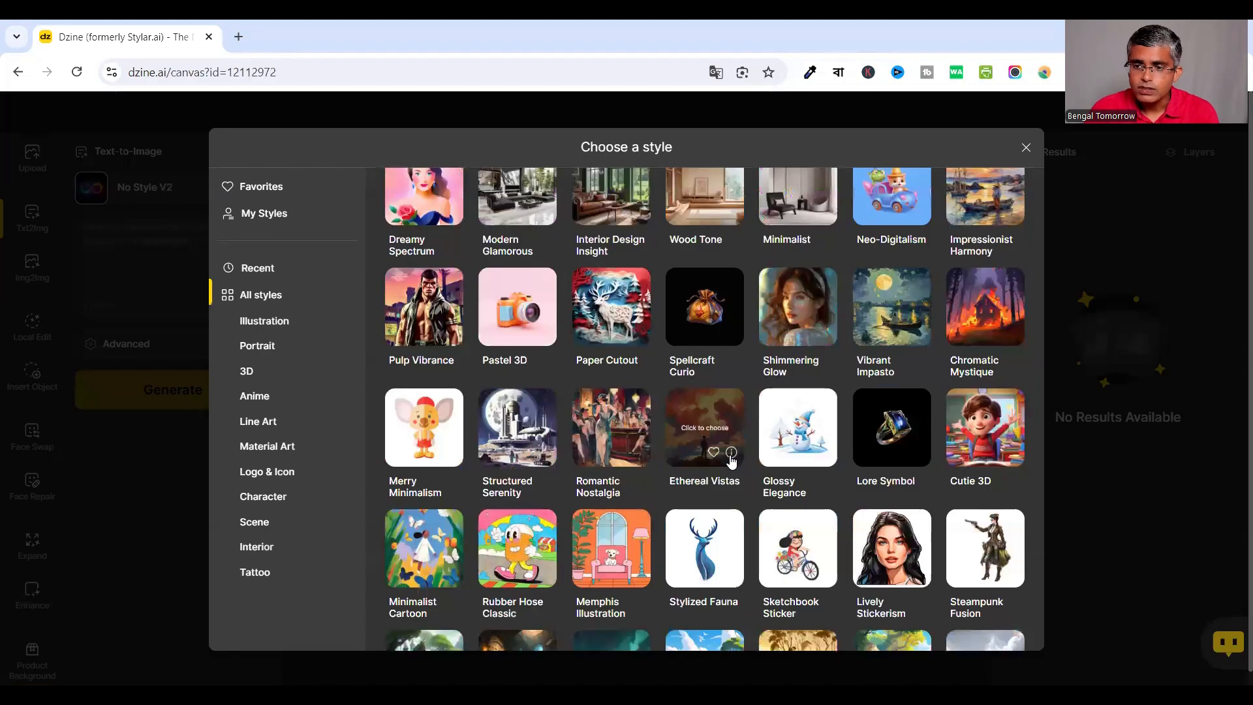
{"action": "scroll", "coordinate": [733, 457], "scroll_direction": "down", "scroll_amount": 2}
{"action": "scroll", "coordinate": [734, 453], "scroll_direction": "down", "scroll_amount": 5}
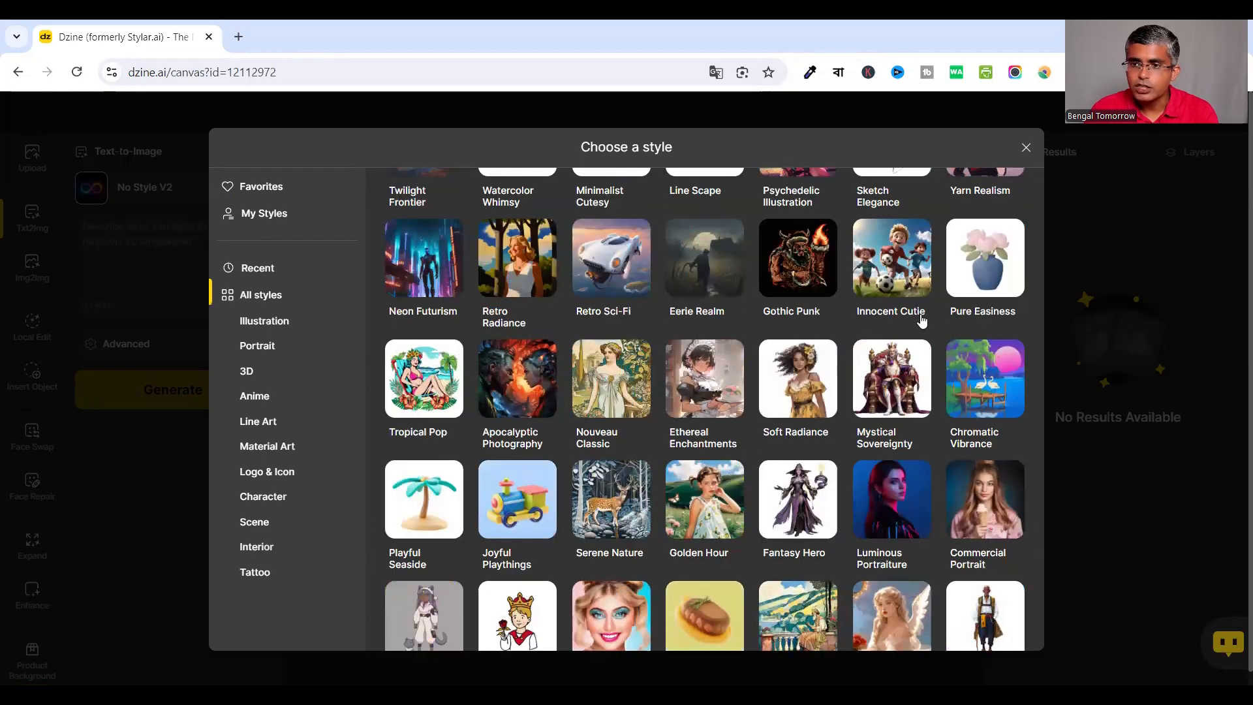
{"action": "left_click", "coordinate": [911, 270]}
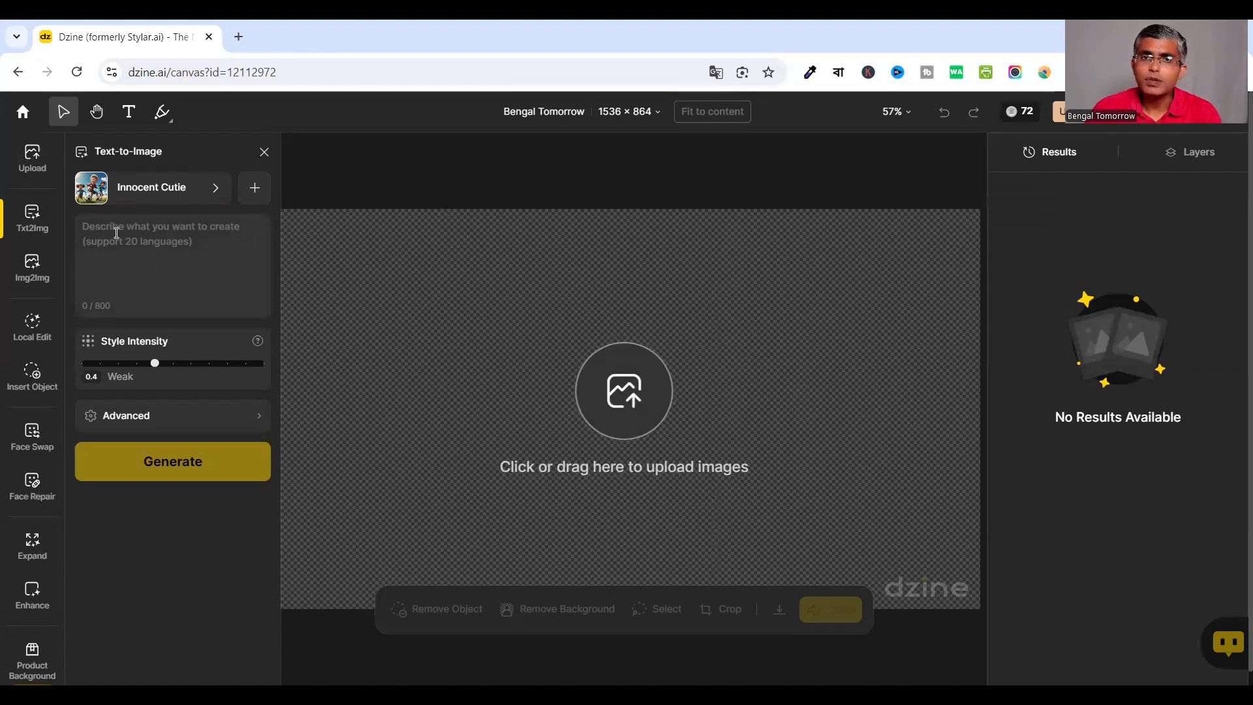
- Generate images from the prompt "Messi" with the style intensity set to 0.6
{"action": "left_click", "coordinate": [146, 235]}
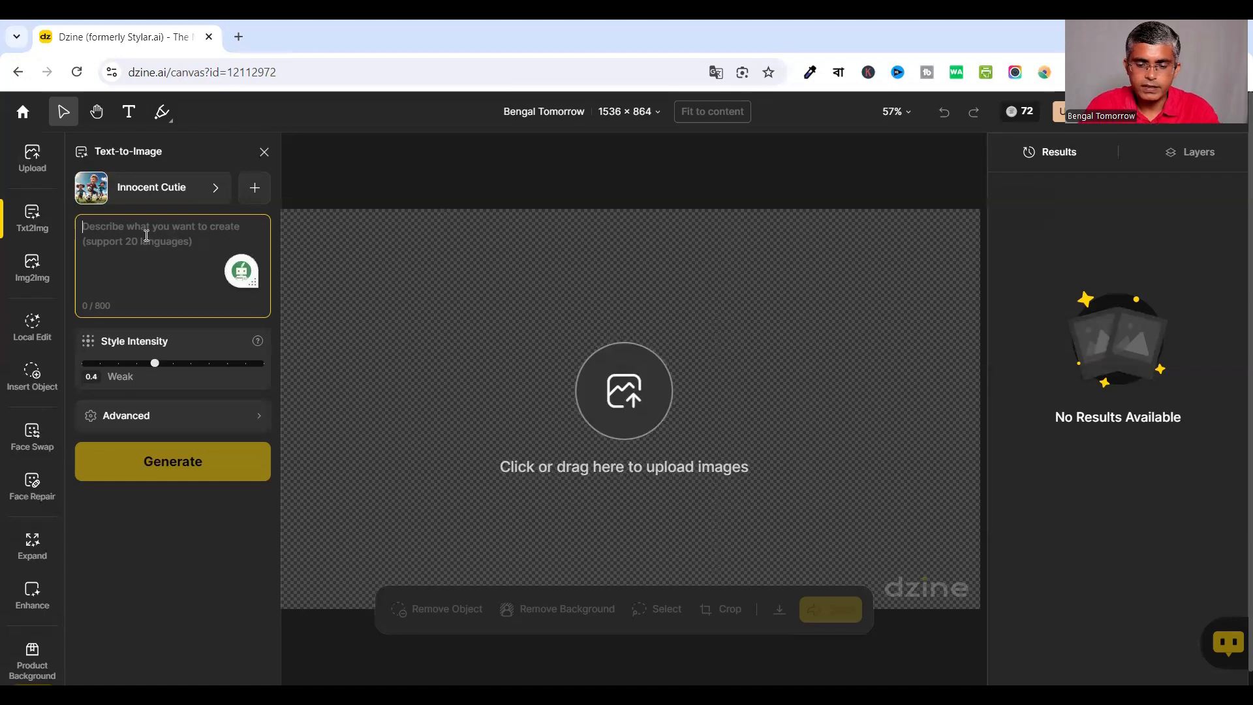
{"action": "type", "text": "Messi"}
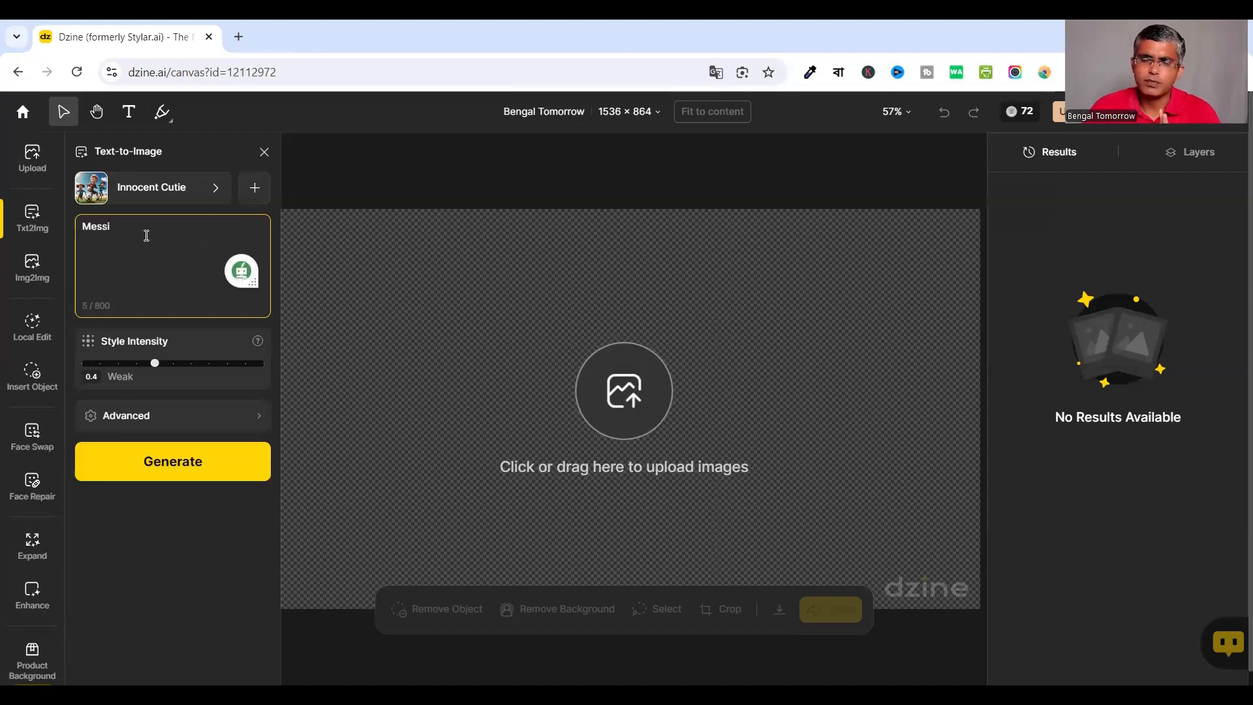
{"action": "left_click", "coordinate": [154, 363]}
{"action": "left_click_drag", "start_coordinate": [162, 364], "coordinate": [186, 363]}
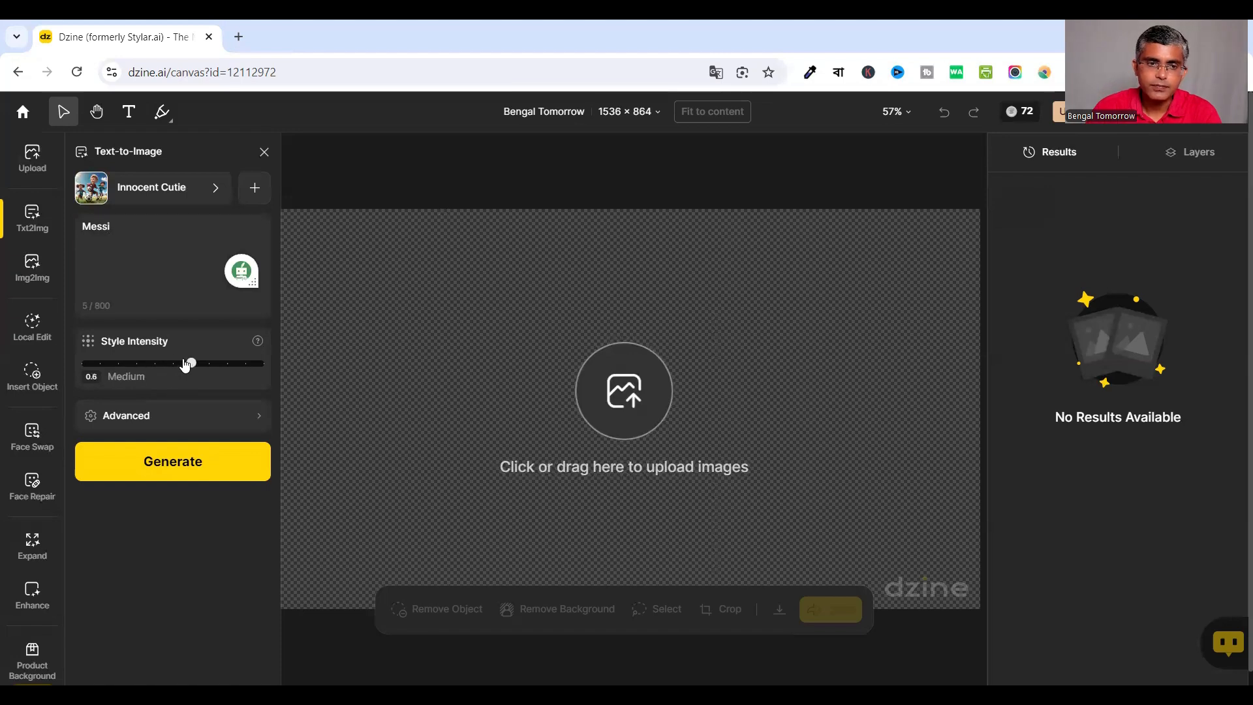
{"action": "left_click", "coordinate": [254, 422]}
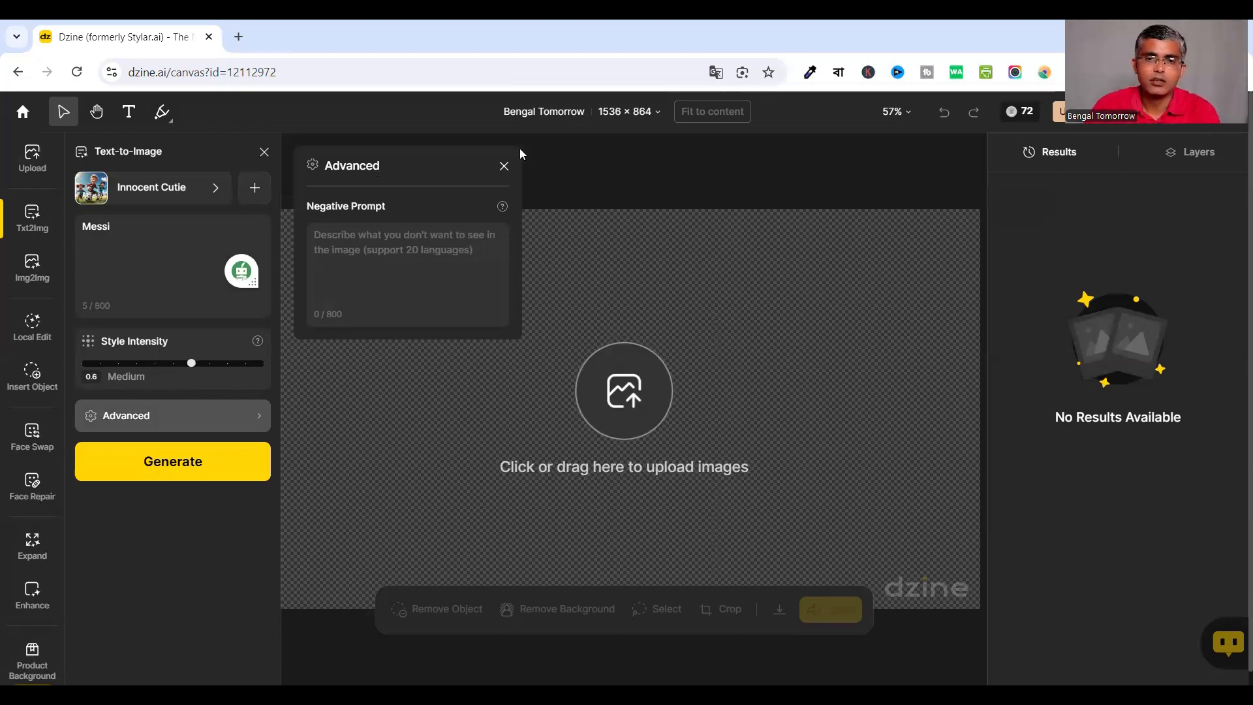
{"action": "left_click", "coordinate": [504, 168]}
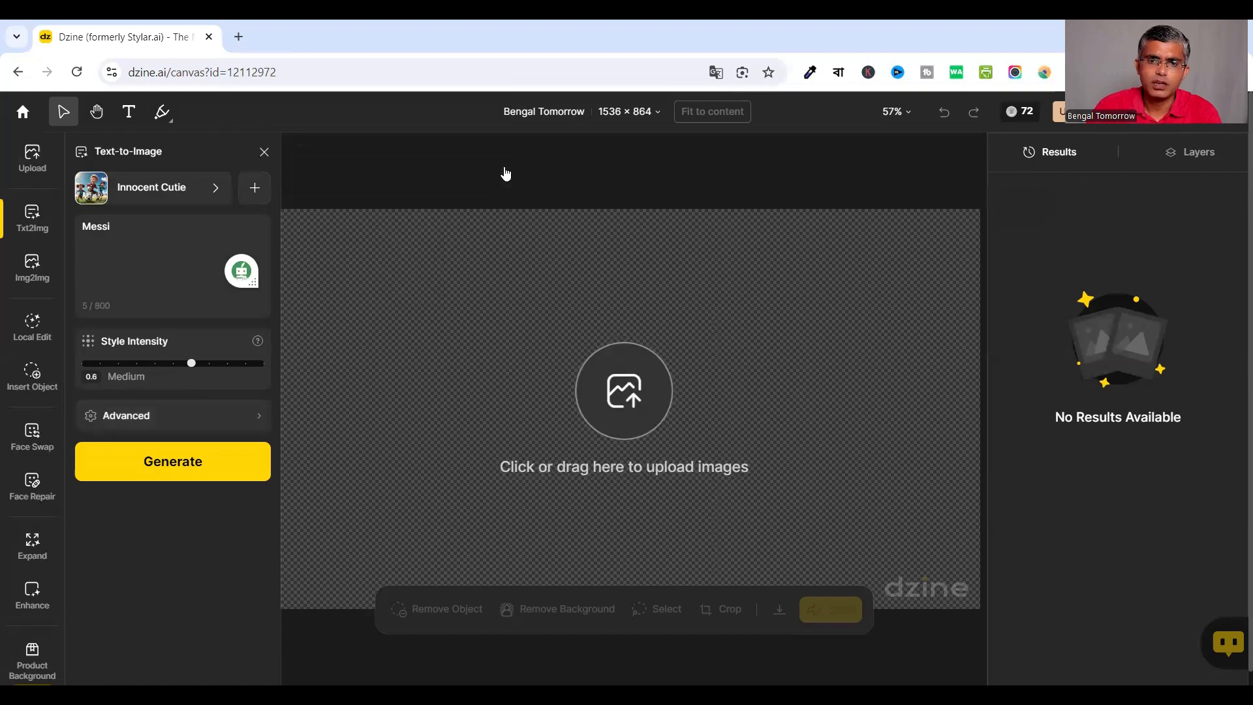
{"action": "left_click", "coordinate": [183, 467]}
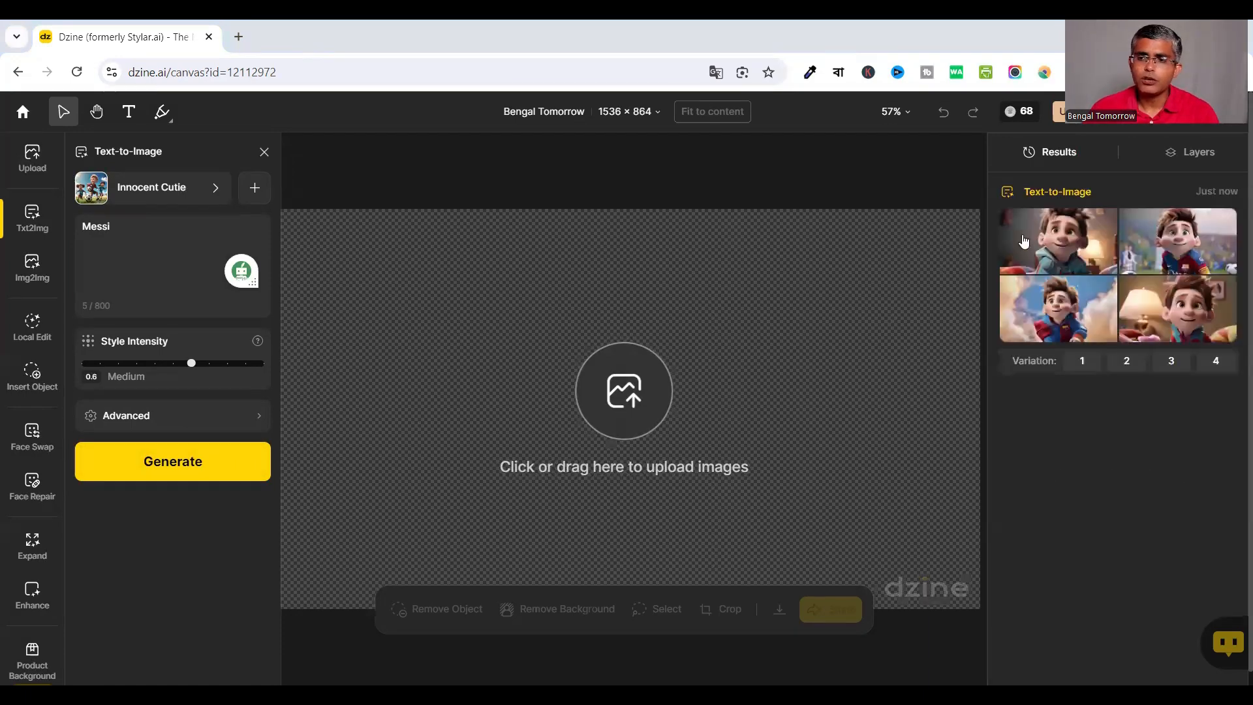
- Preview the generated images and place the teal-hoodie bedroom portrait and the stadium portrait on the canvas
{"action": "mouse_move", "coordinate": [1226, 274]}
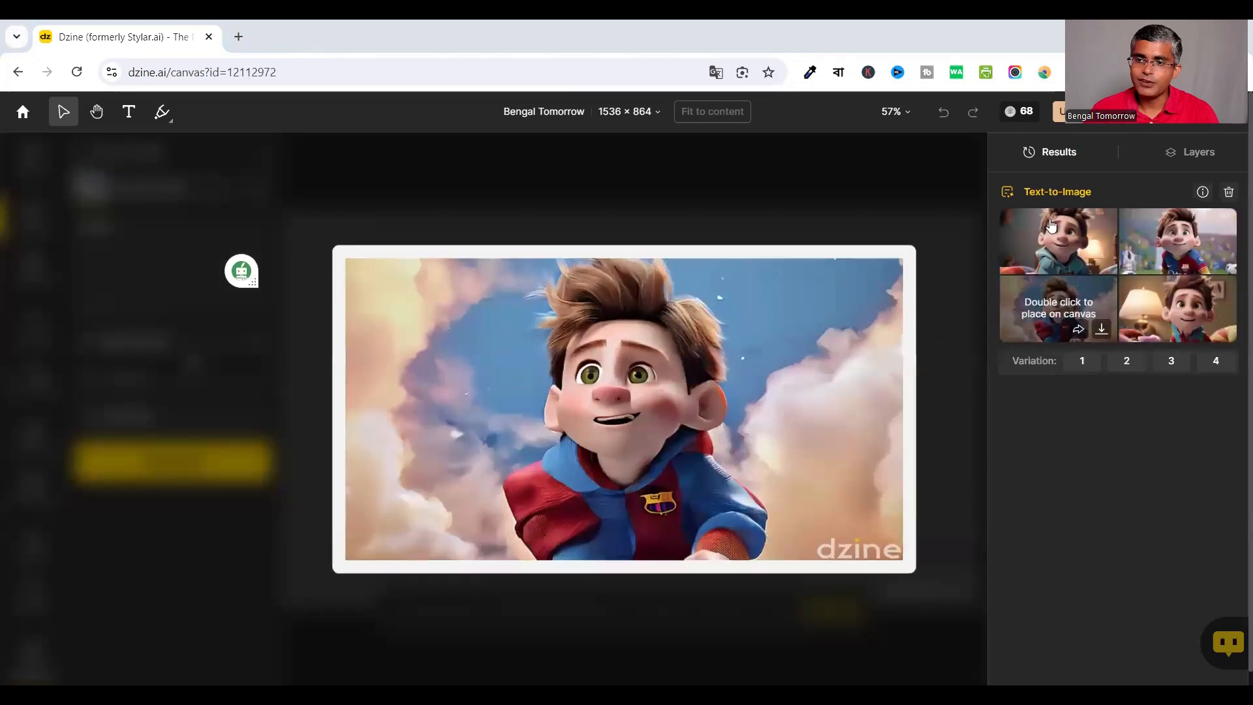
{"action": "mouse_move", "coordinate": [1068, 222]}
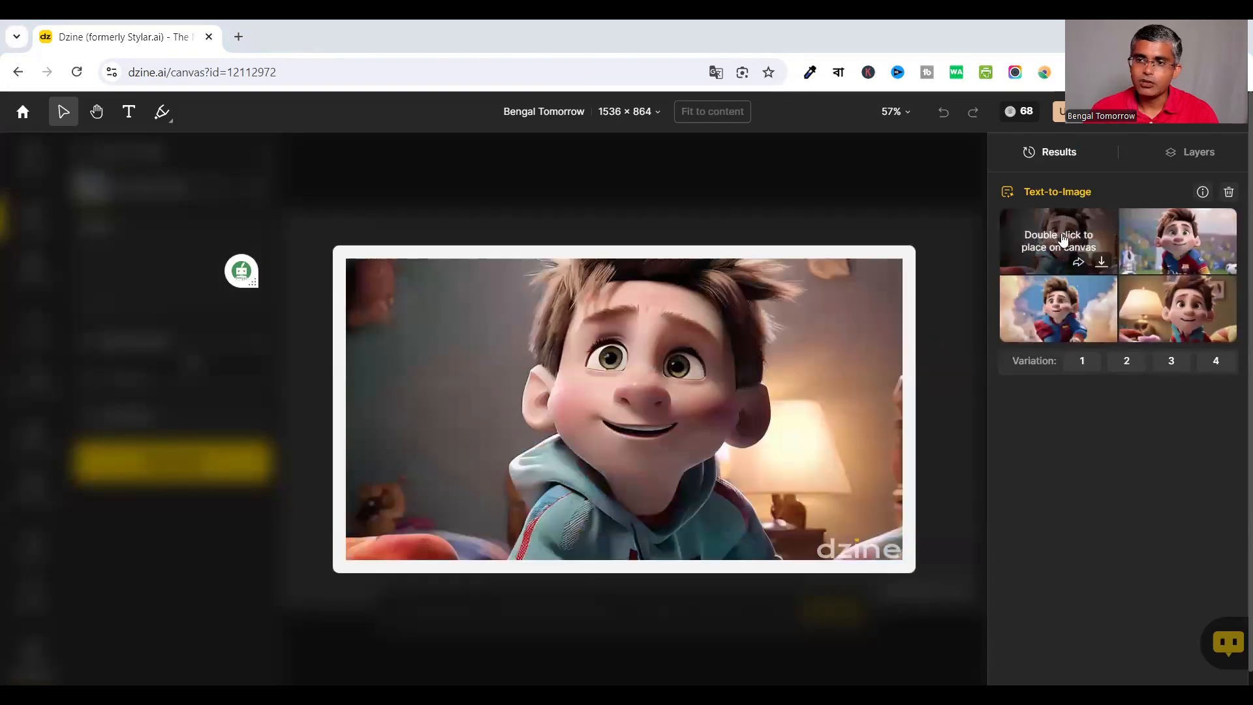
{"action": "double_click", "coordinate": [1058, 241]}
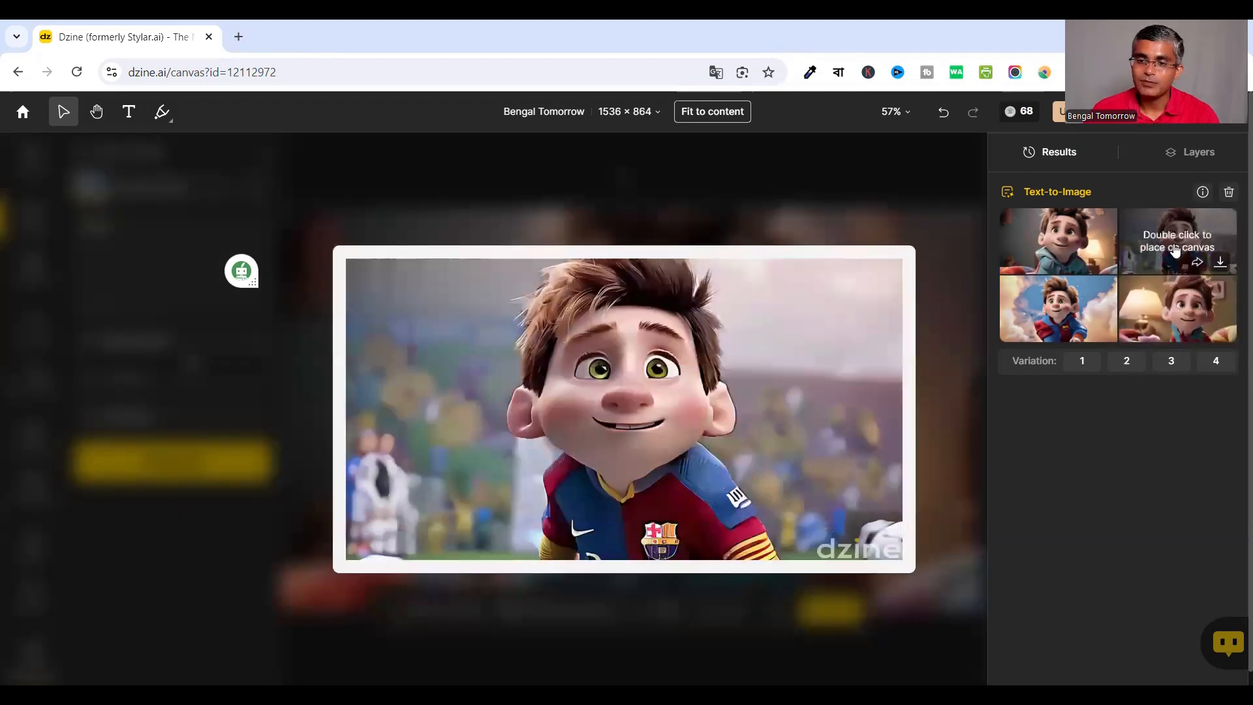
{"action": "double_click", "coordinate": [1173, 251]}
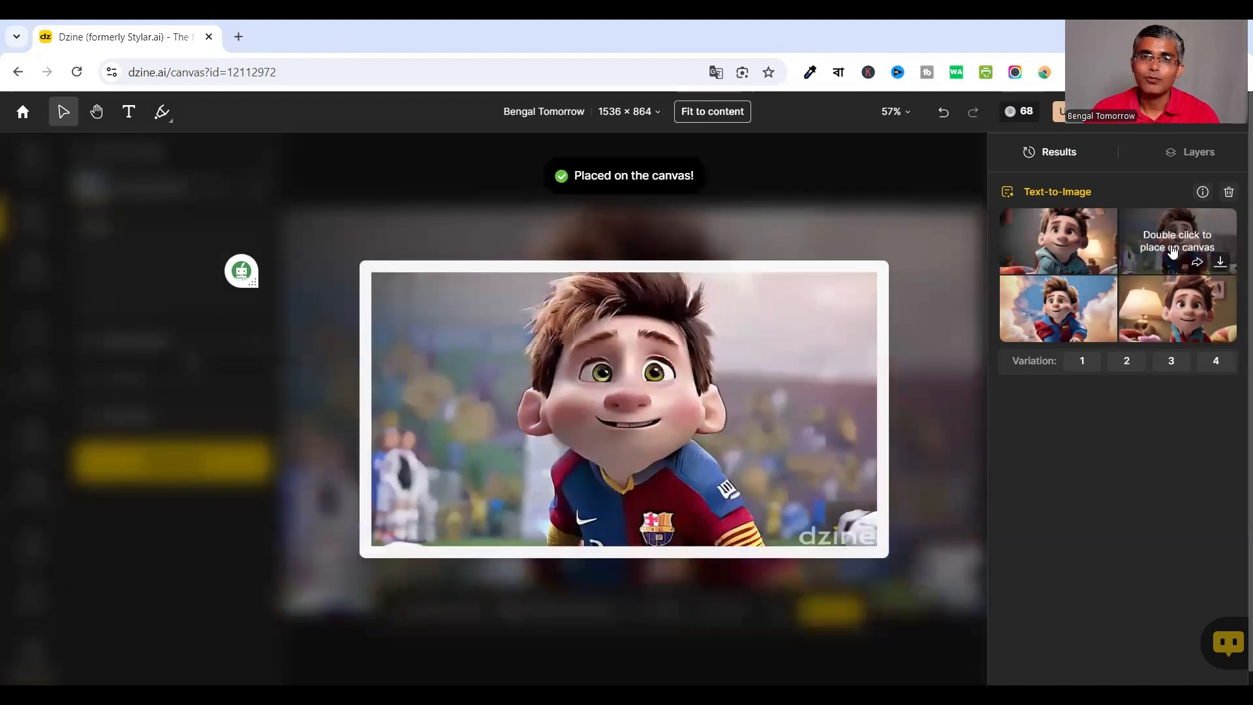
{"action": "double_click", "coordinate": [1052, 313]}
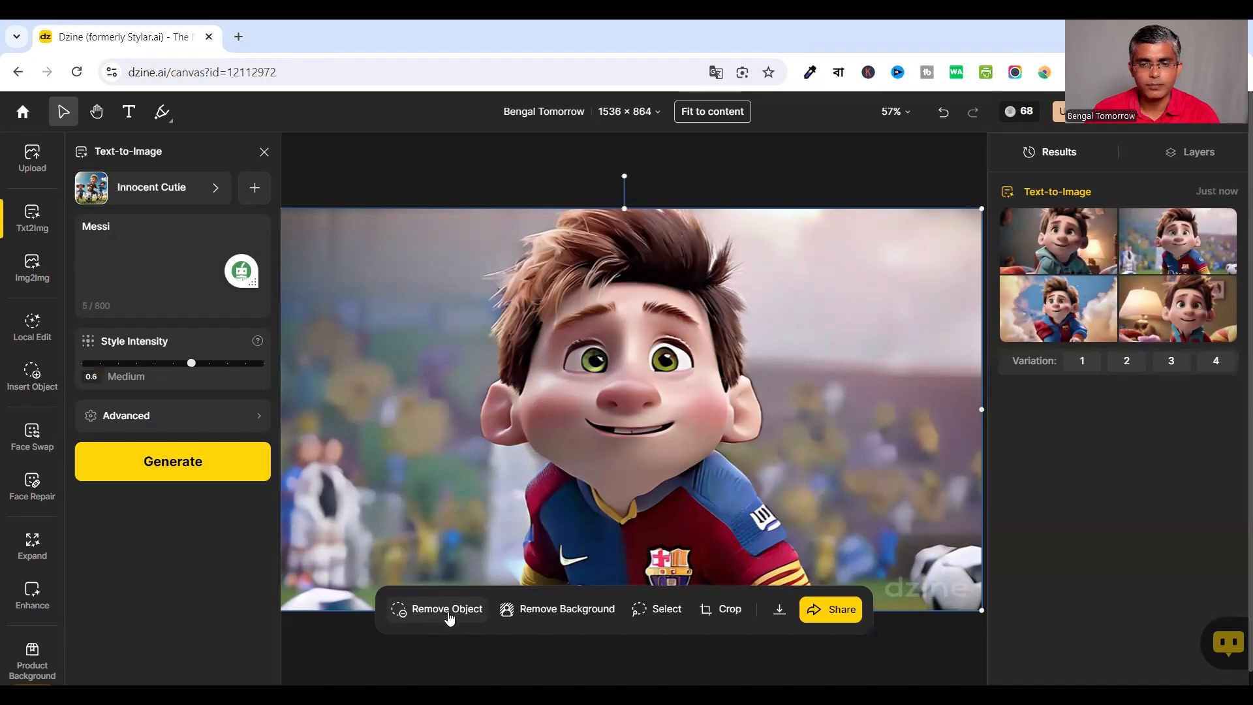
- Remove the background from the stadium portrait and position the cutout in front of the bedroom portrait beneath it
{"action": "left_click", "coordinate": [594, 612]}
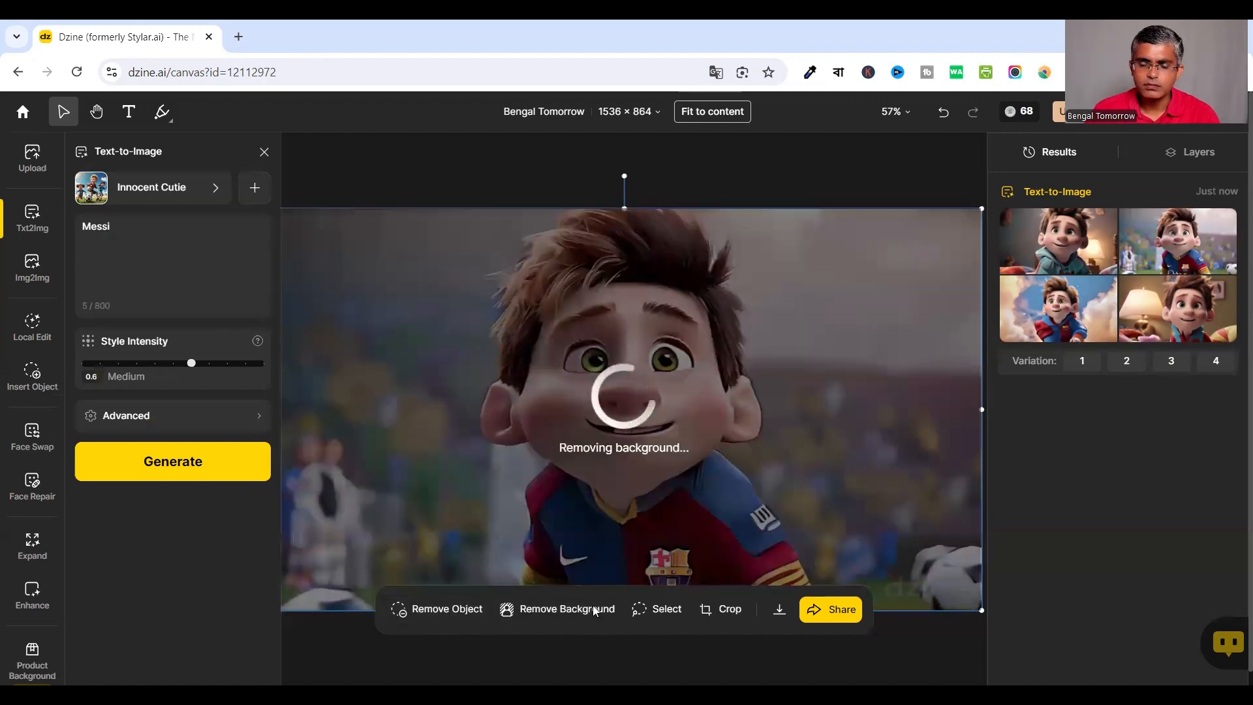
{"action": "left_click_drag", "start_coordinate": [518, 471], "coordinate": [535, 495]}
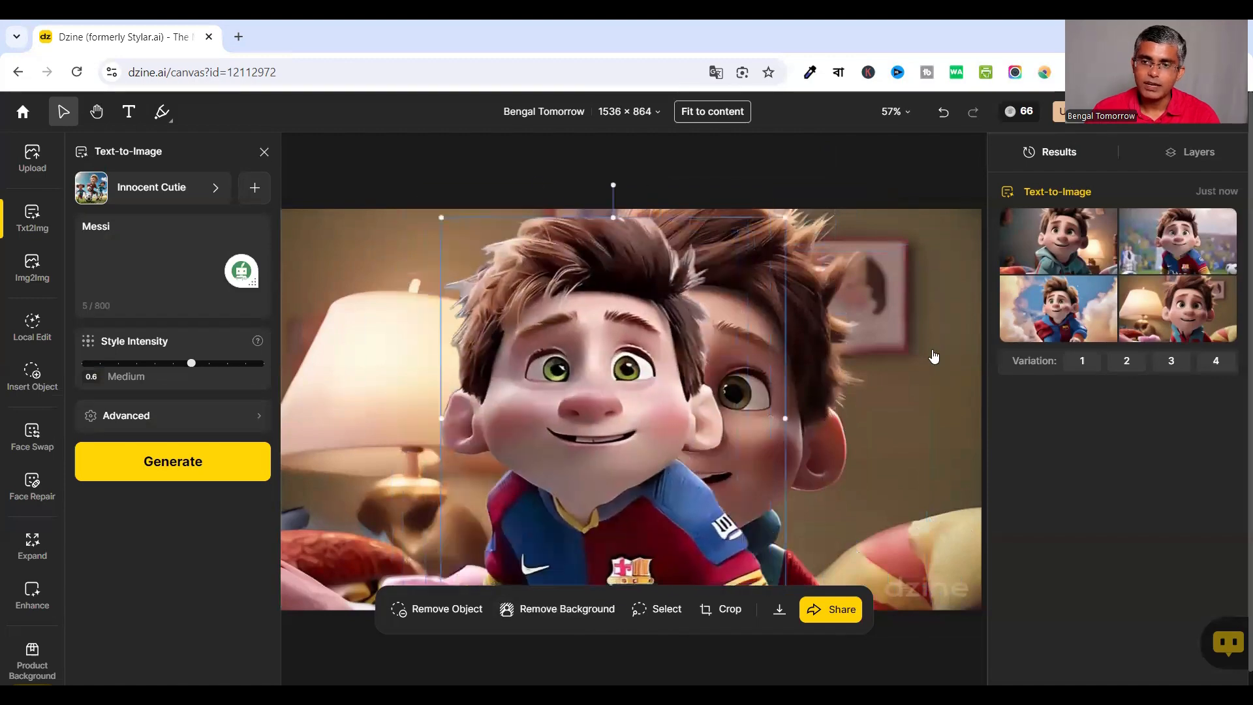
{"action": "left_click_drag", "start_coordinate": [649, 379], "coordinate": [707, 380]}
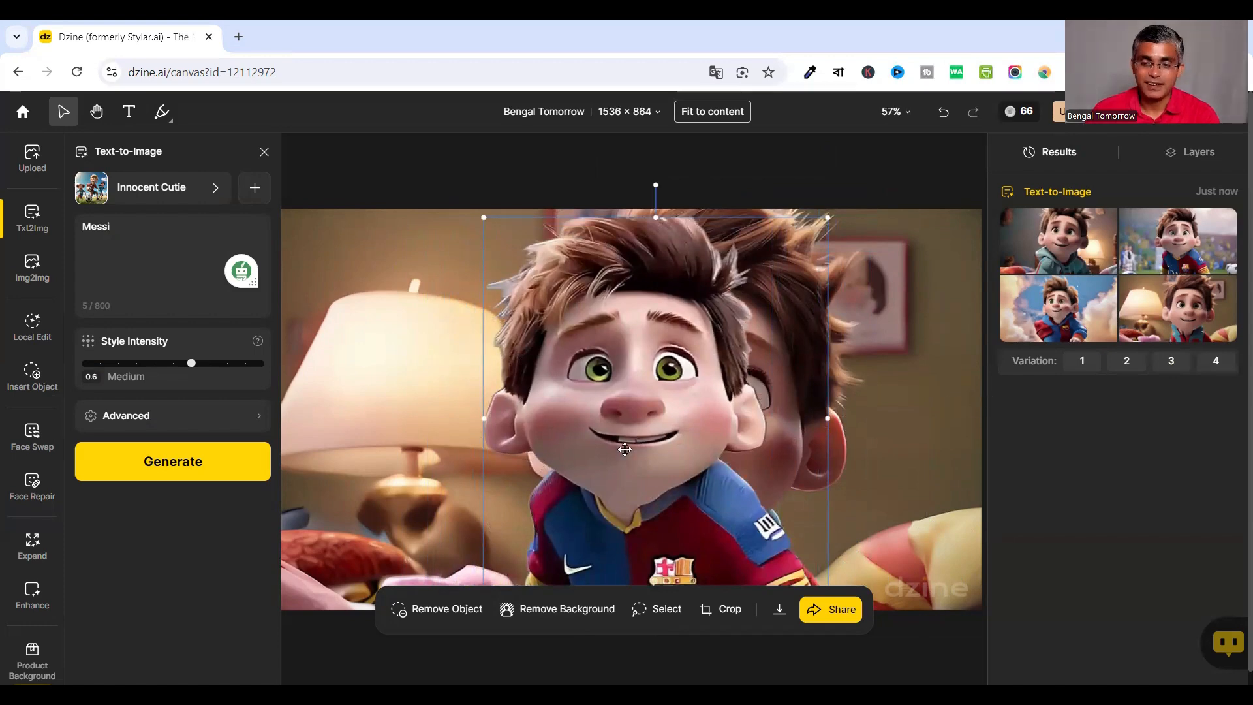
- Preview and download the first and fourth generated portraits, the two bedroom scenes with a lamp
{"action": "left_click", "coordinate": [1026, 243]}
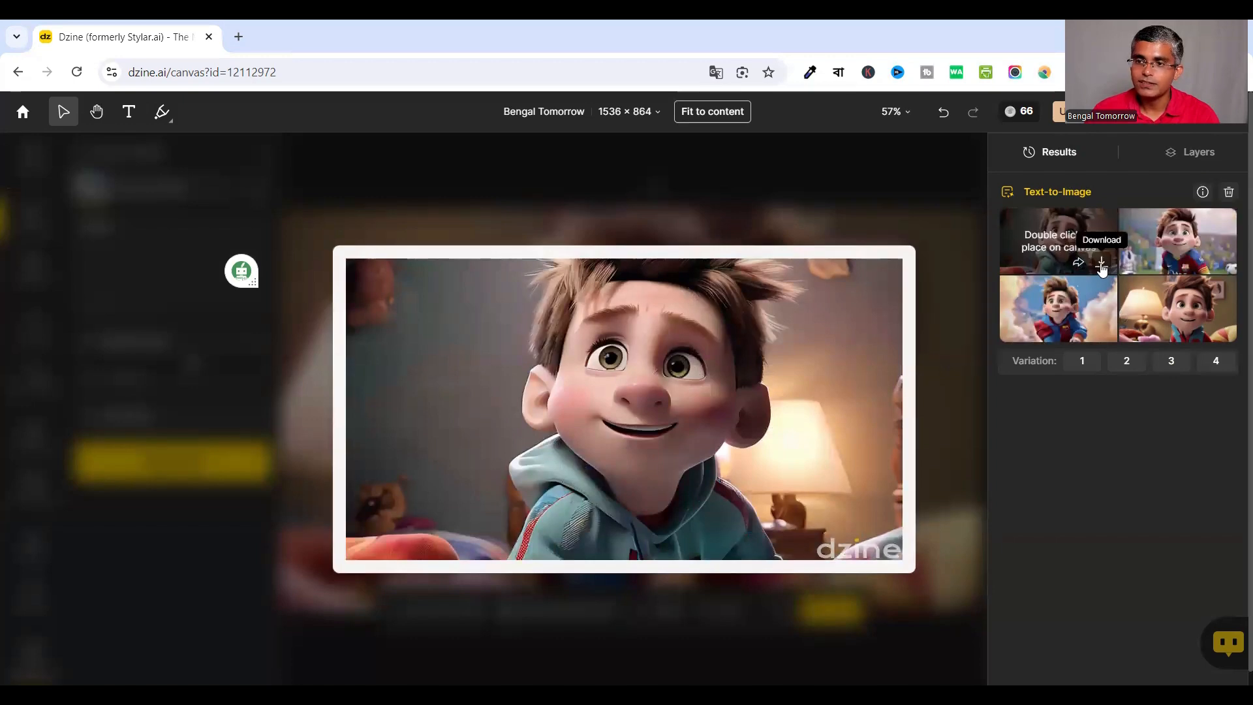
{"action": "left_click", "coordinate": [1102, 264]}
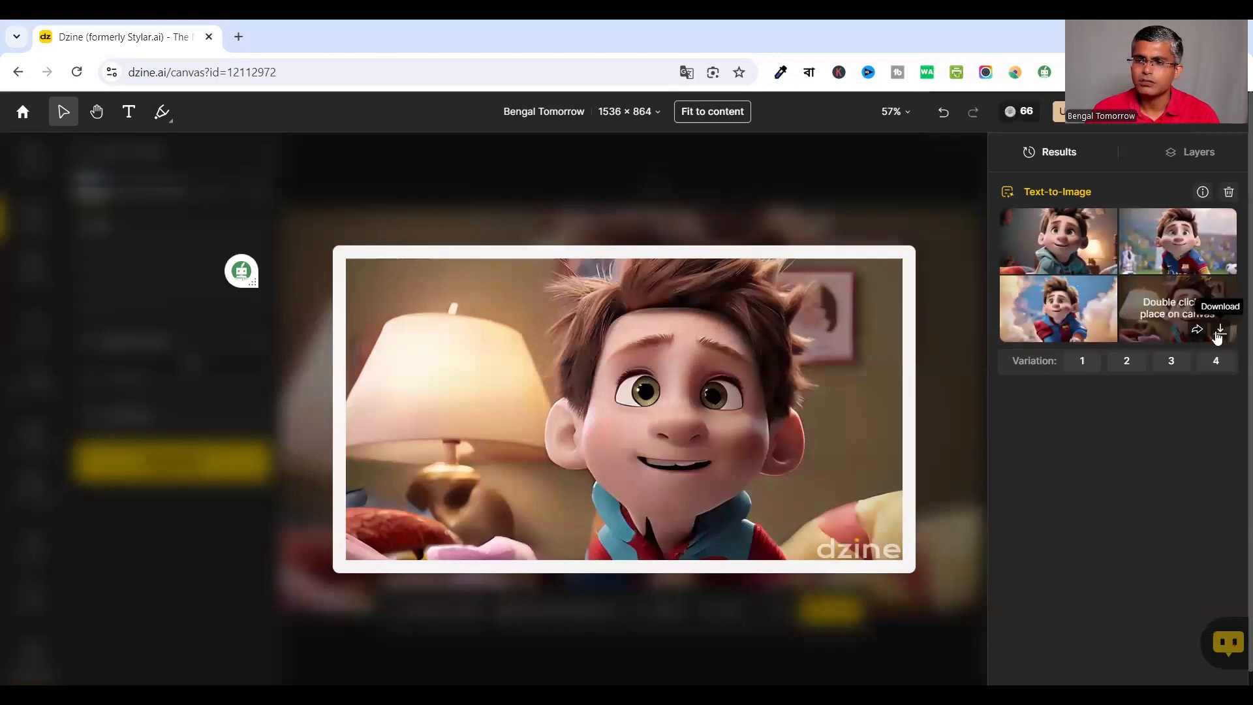
{"action": "left_click", "coordinate": [1218, 336]}
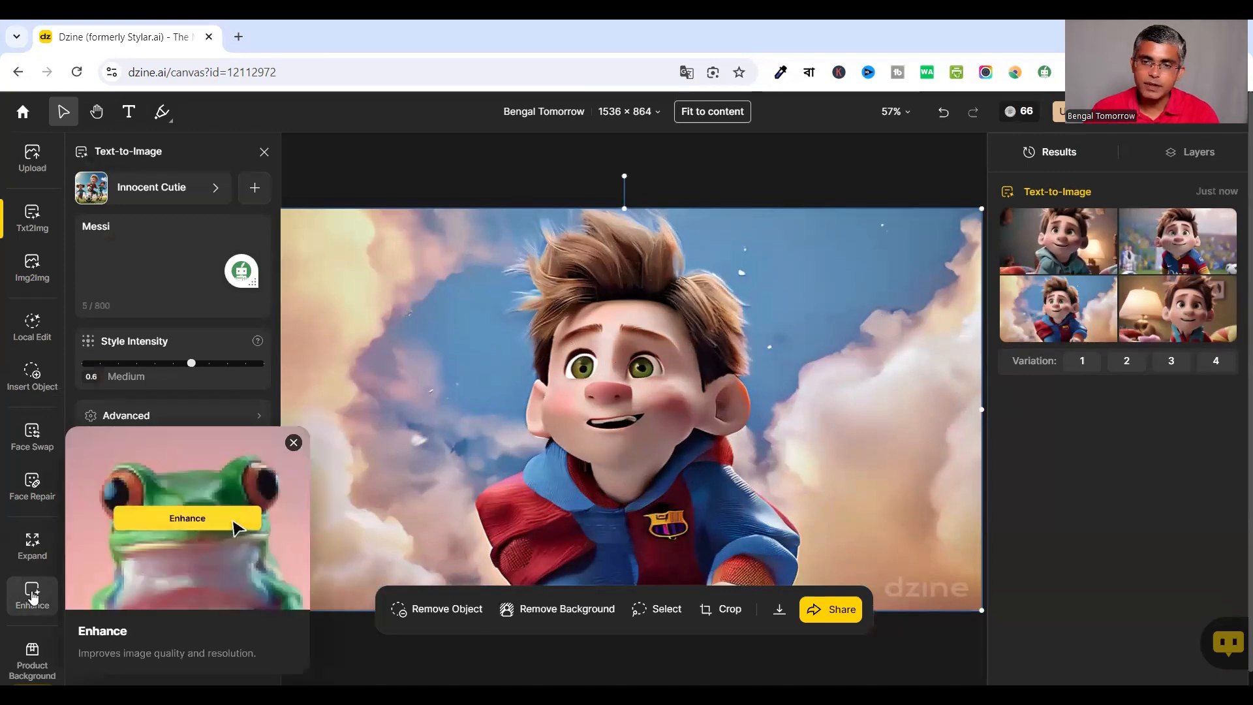
- Enhance the cloudy-sky portrait with the strength at High and Portrait Mode on, and compare the result with the original
{"action": "left_click", "coordinate": [32, 594]}
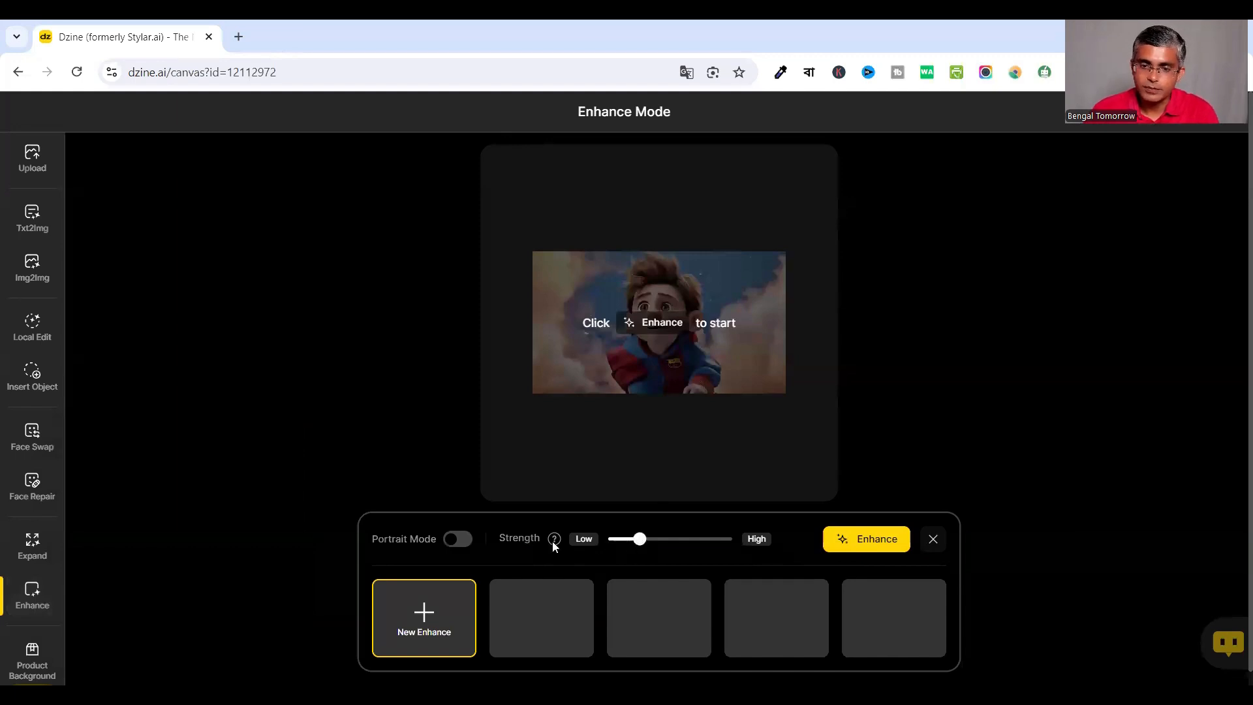
{"action": "left_click_drag", "start_coordinate": [640, 540], "coordinate": [733, 539]}
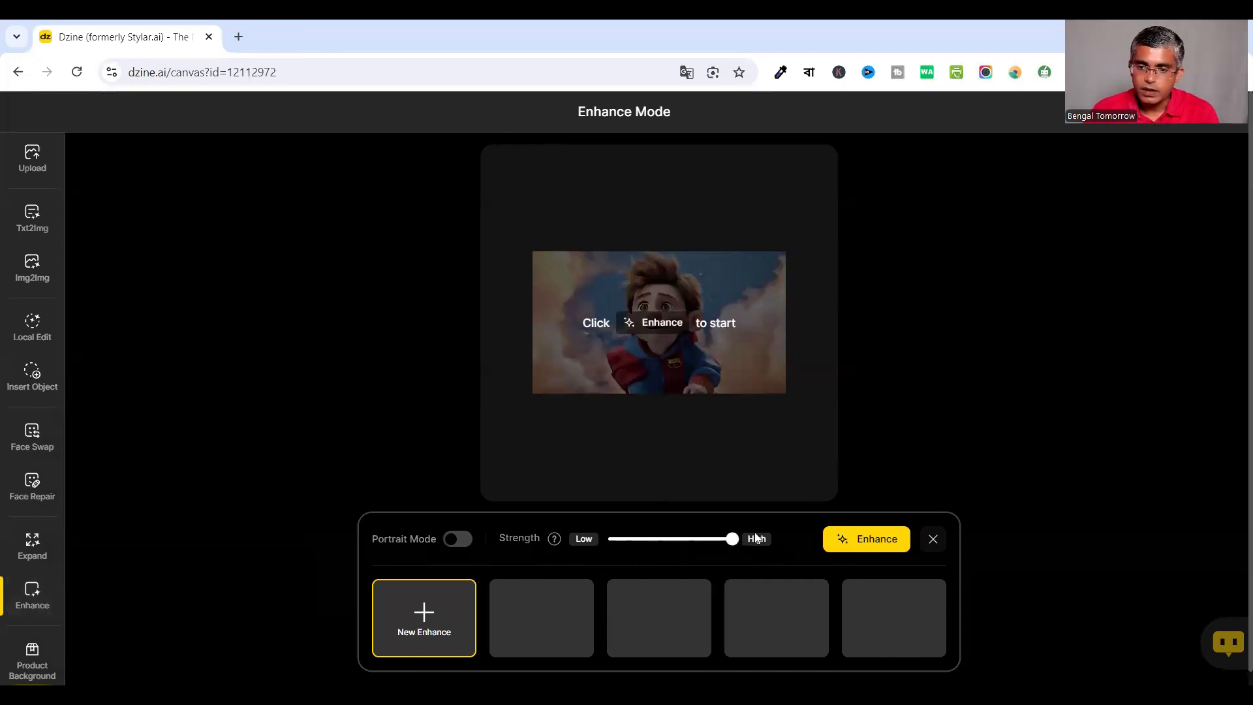
{"action": "left_click", "coordinate": [457, 541]}
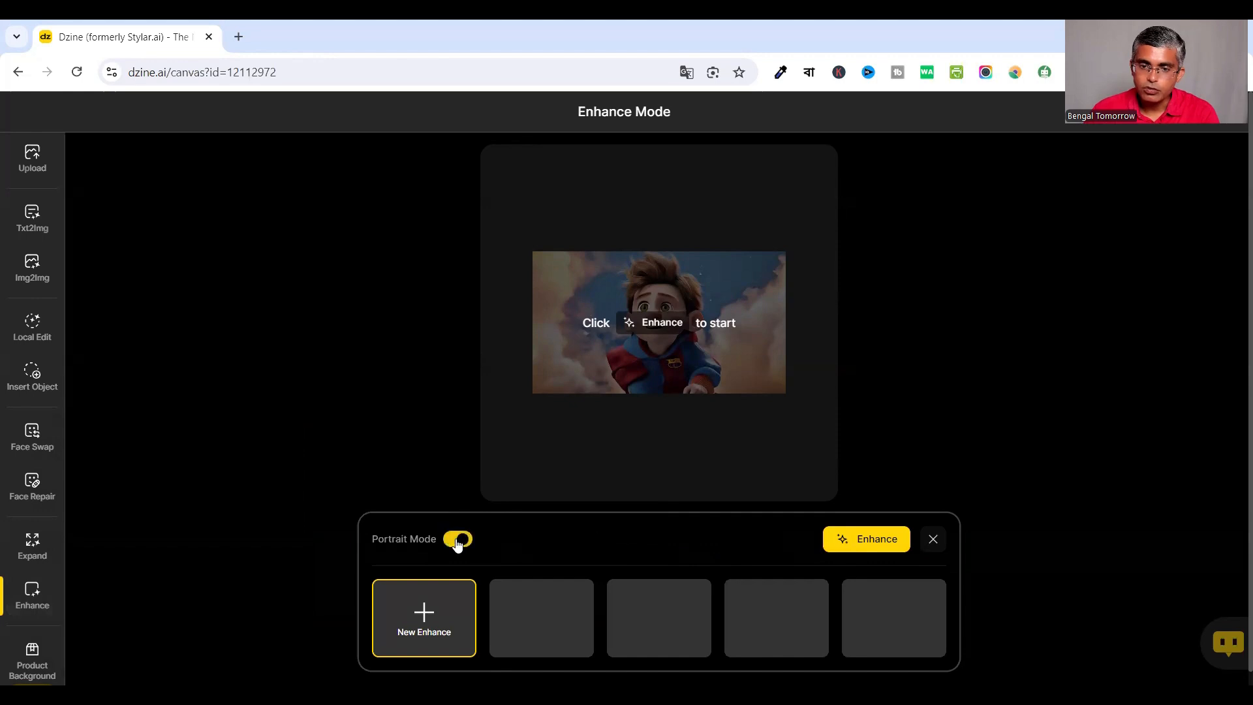
{"action": "left_click", "coordinate": [877, 541]}
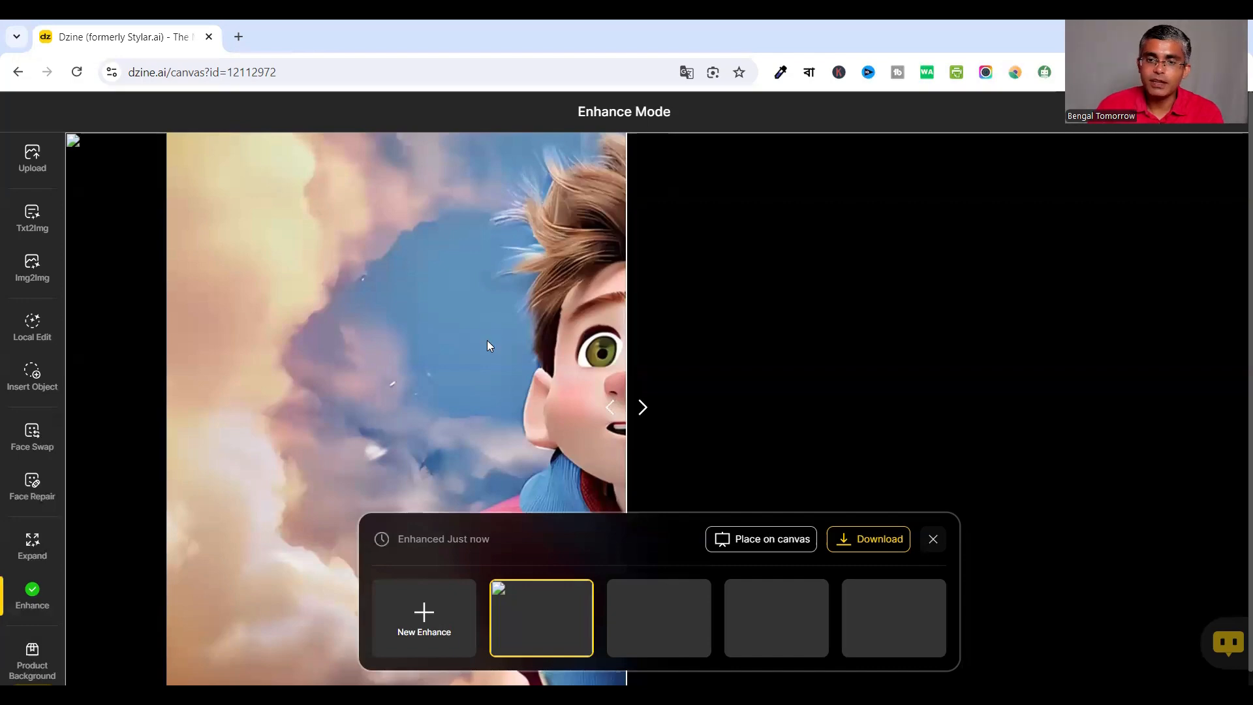
{"action": "left_click_drag", "start_coordinate": [639, 407], "coordinate": [1152, 391]}
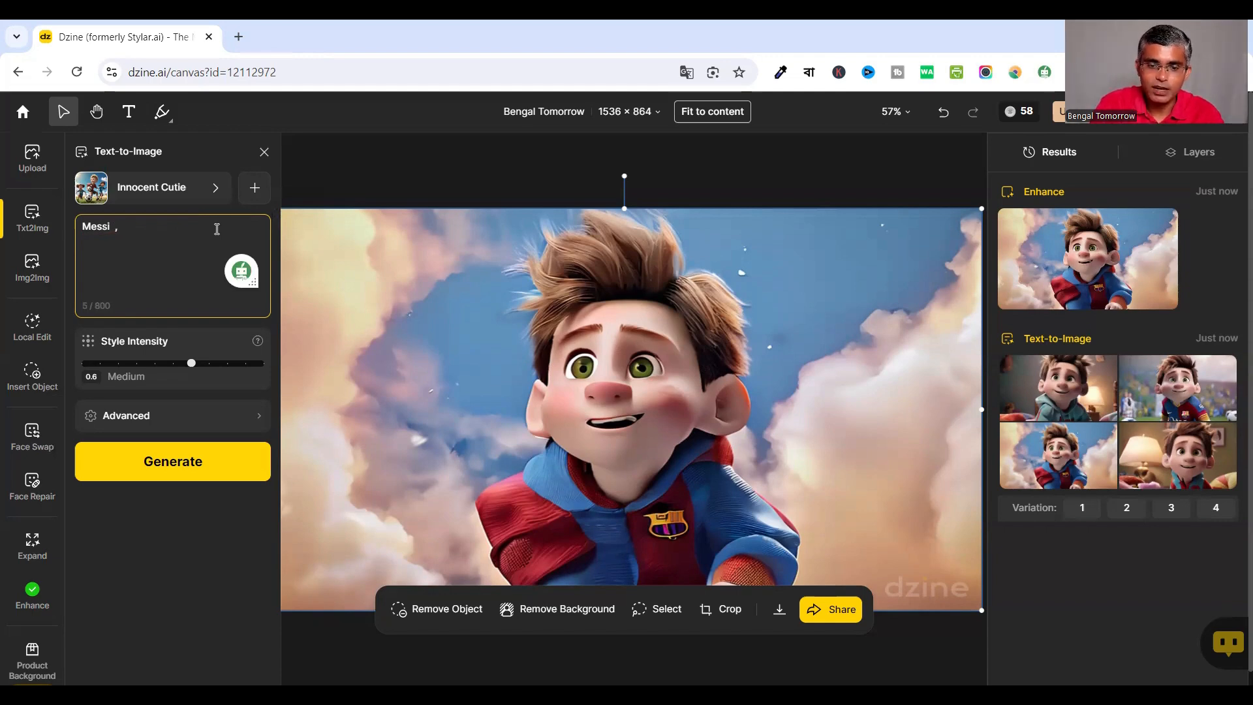
- Extend the prompt to "Messi ,happy, joyful, playful" and generate a new set of images
{"action": "type", "text": "happy"}
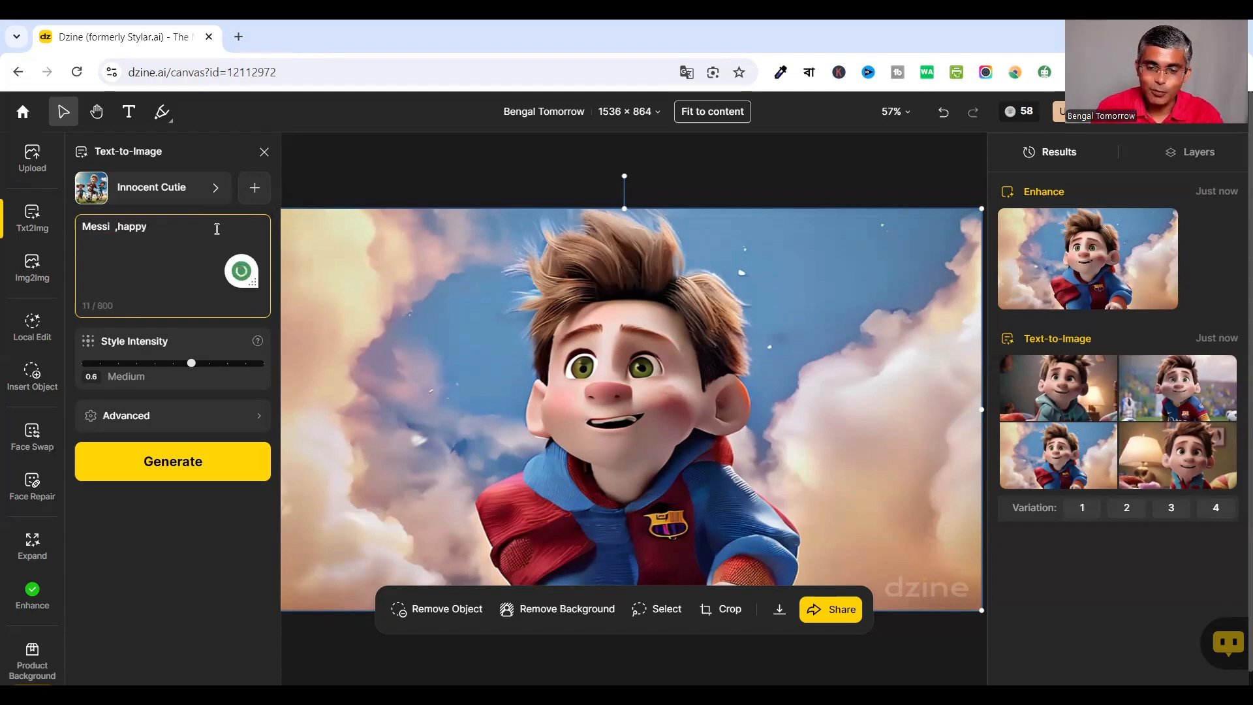
{"action": "type", "text": ", jo"}
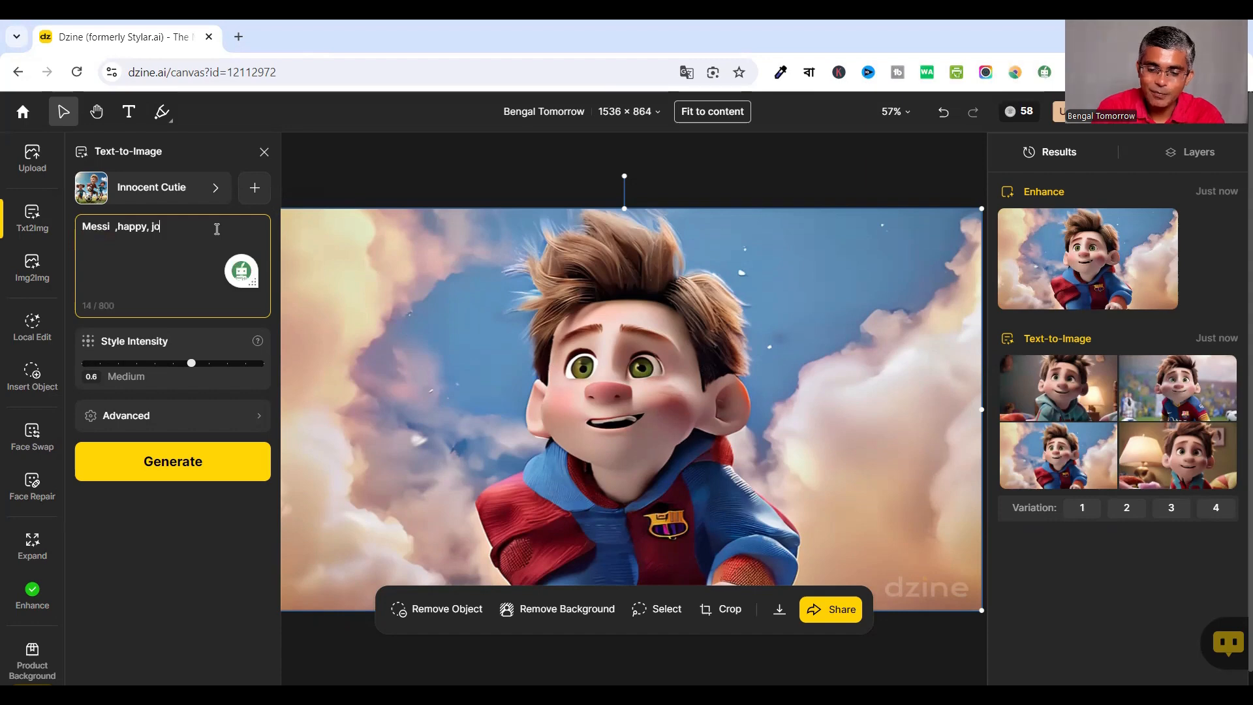
{"action": "type", "text": "yfu"}
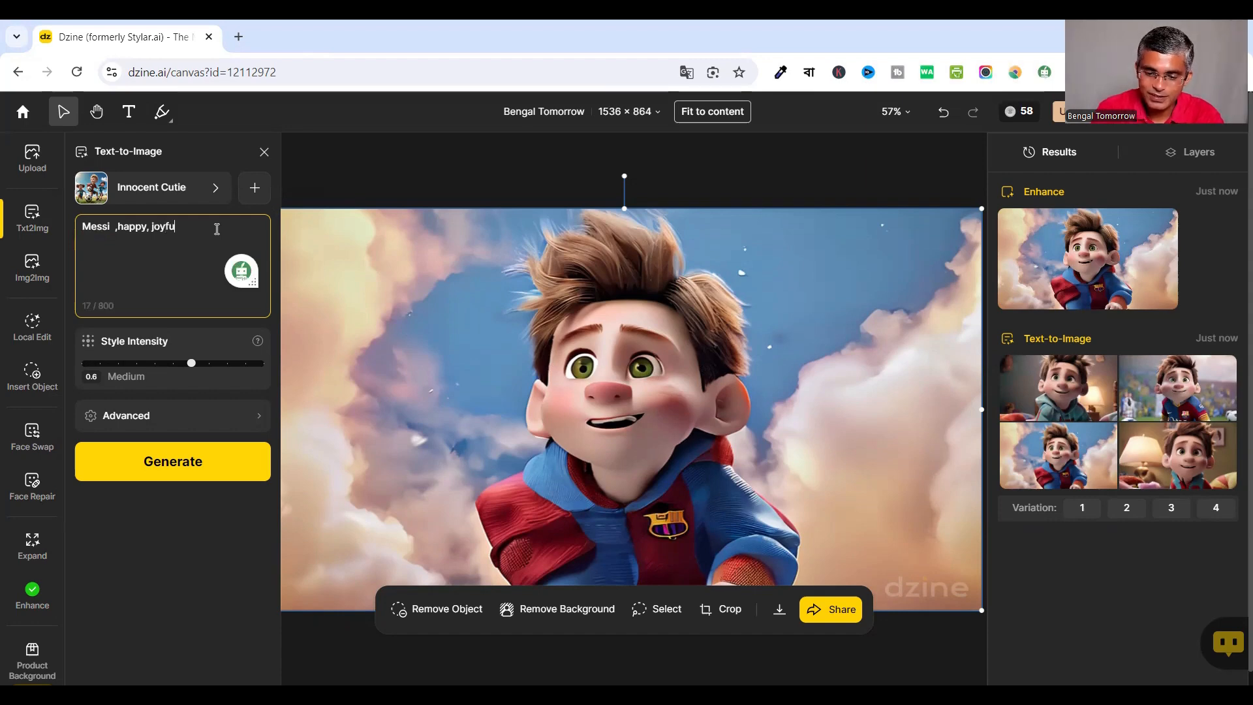
{"action": "type", "text": "l, play"}
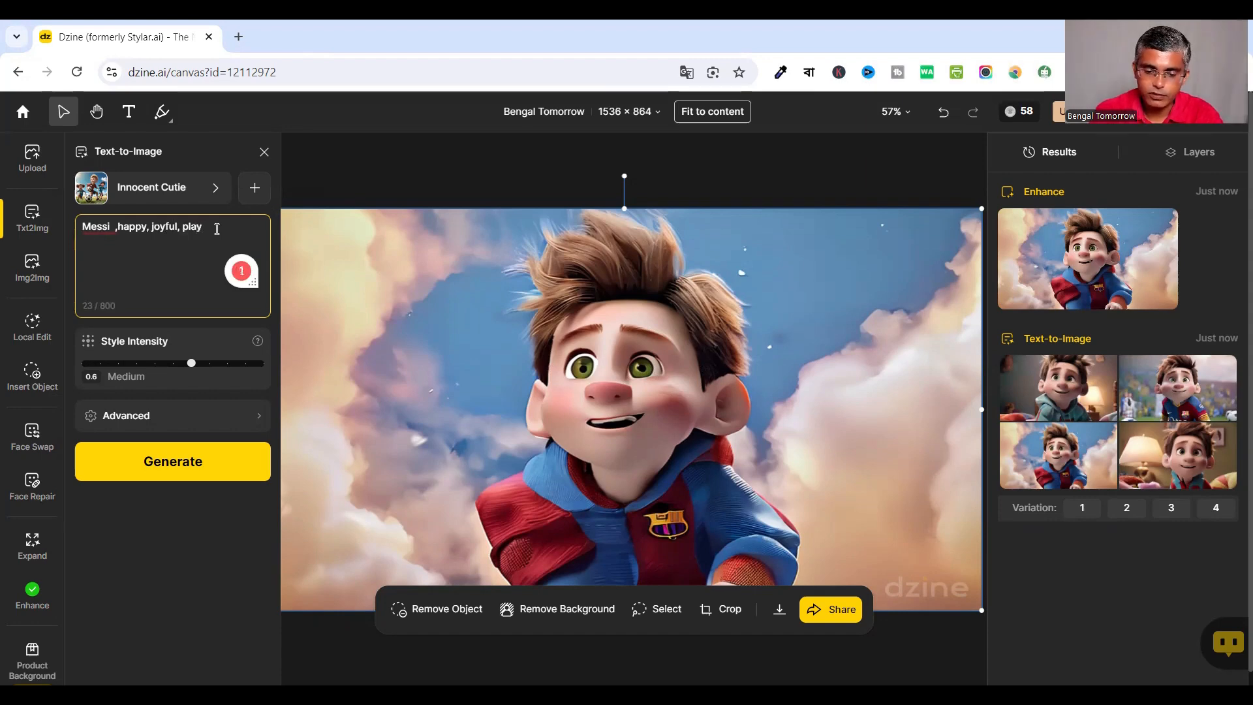
{"action": "type", "text": "ful"}
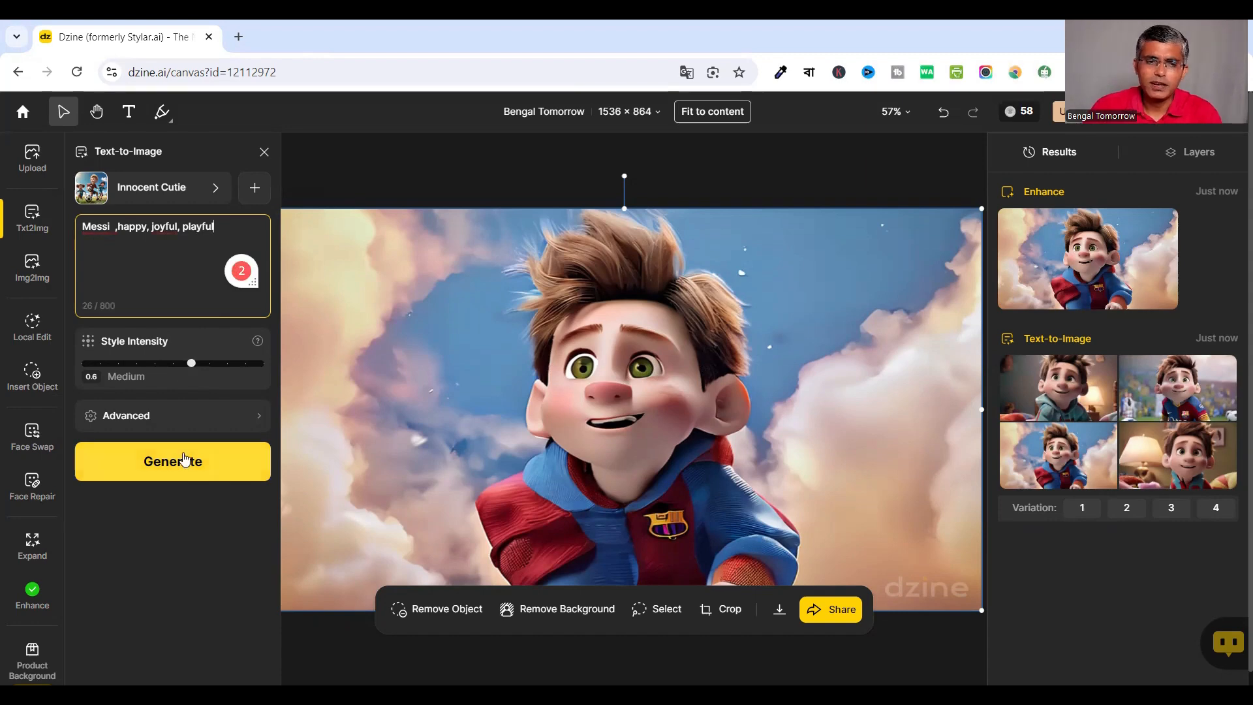
{"action": "left_click", "coordinate": [191, 475]}
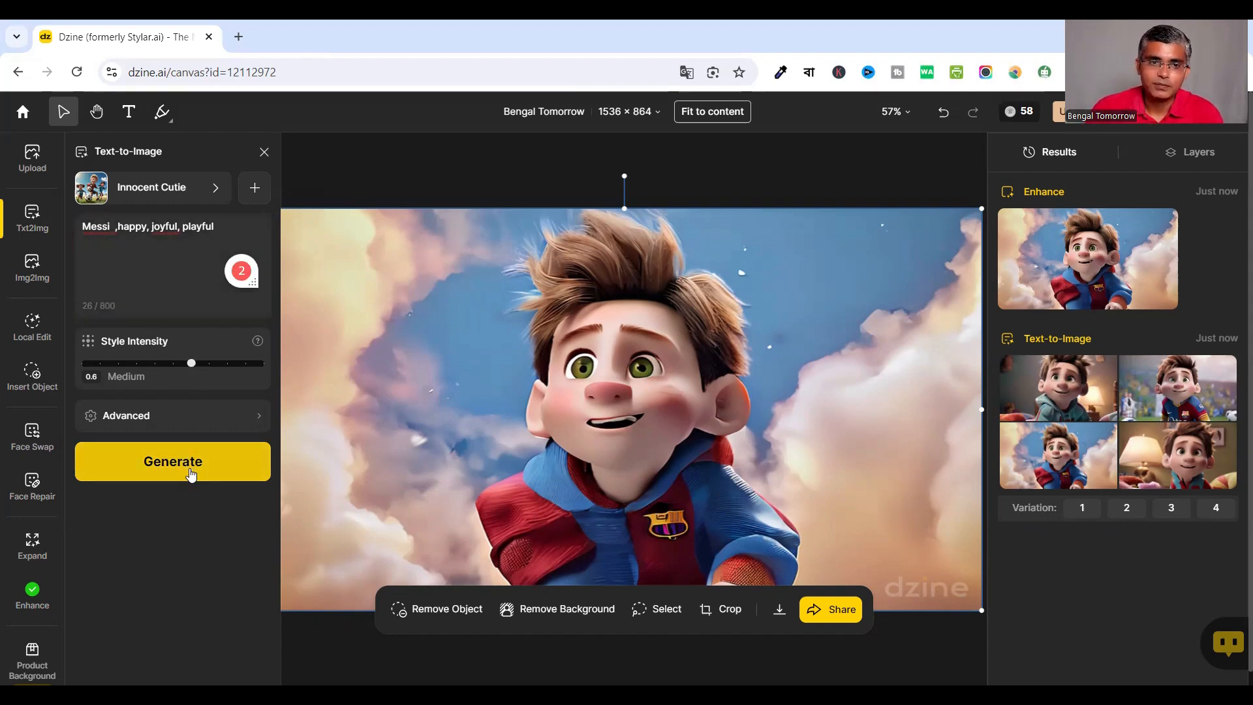
- Place the new grey-background, village and red-cape Messi portraits on the canvas and preview the fourth one with the blue sky
{"action": "left_click", "coordinate": [1069, 235]}
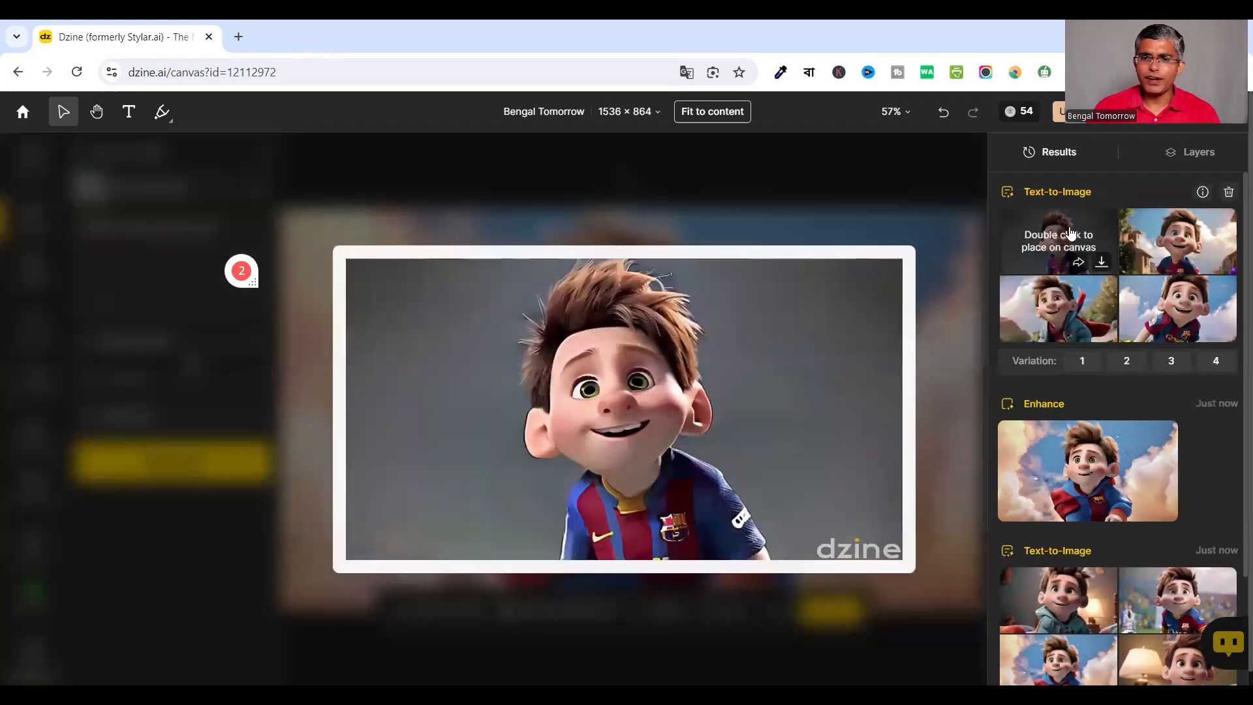
{"action": "double_click", "coordinate": [1070, 233]}
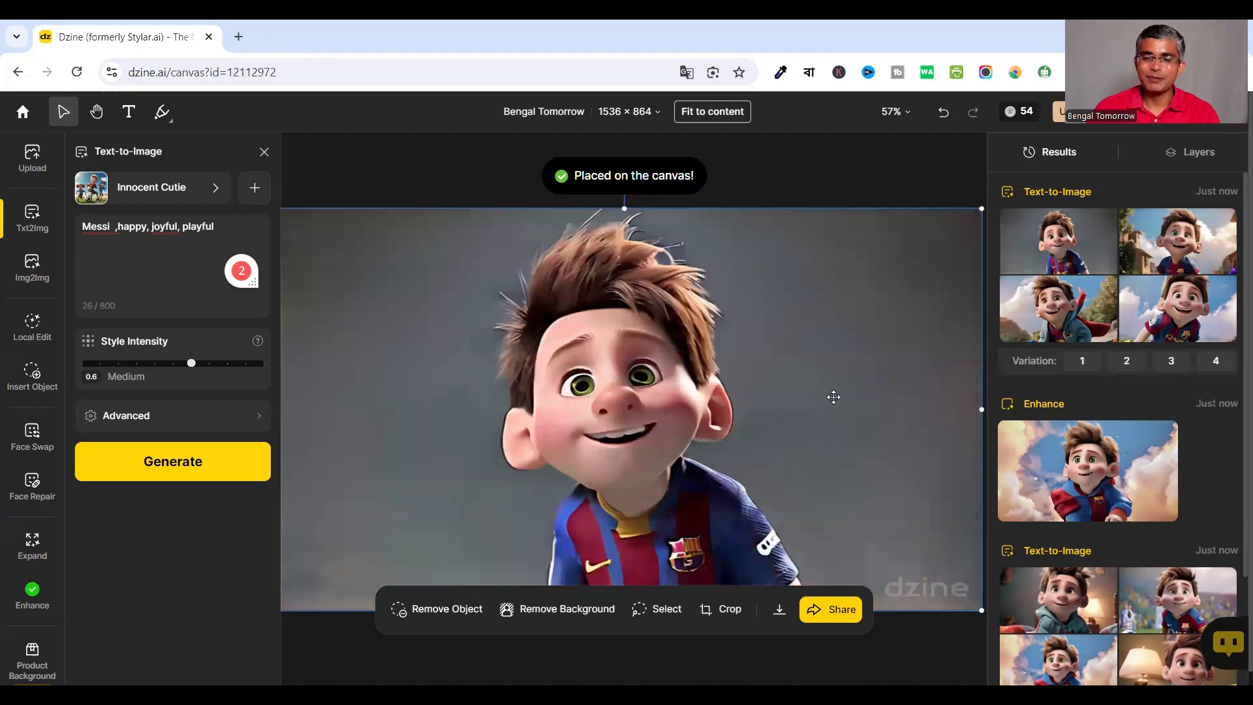
{"action": "left_click", "coordinate": [1191, 230]}
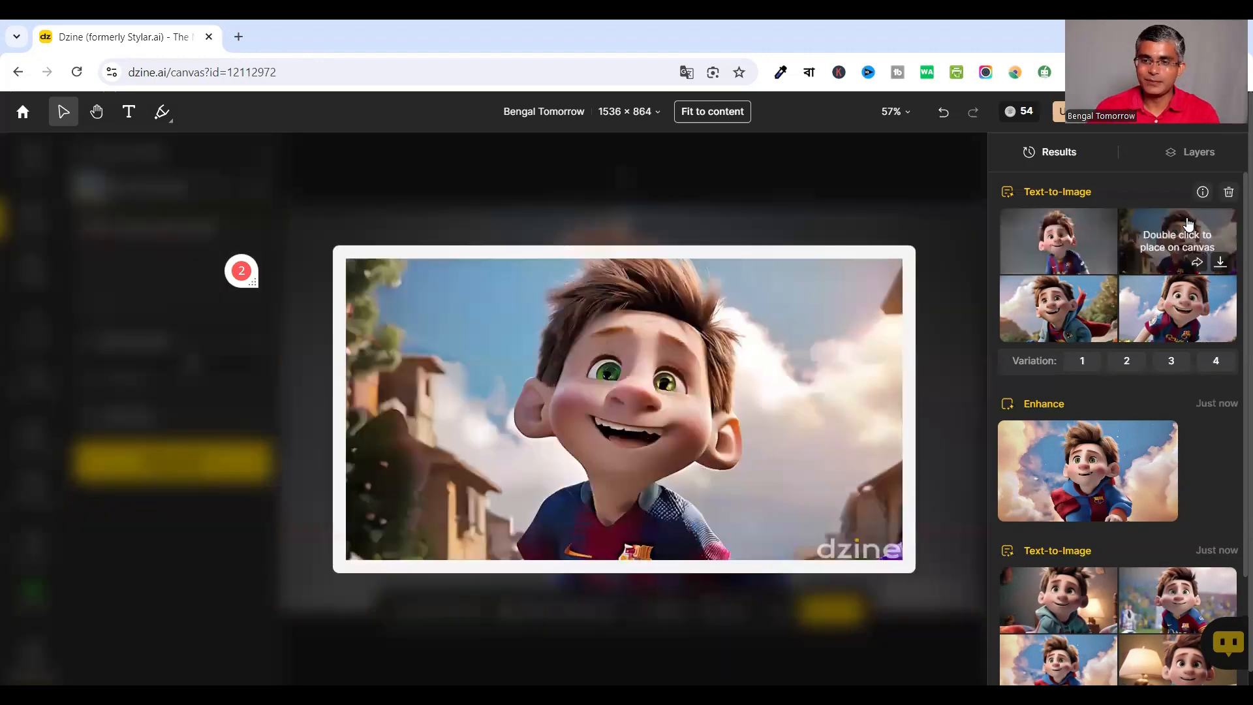
{"action": "double_click", "coordinate": [1194, 228]}
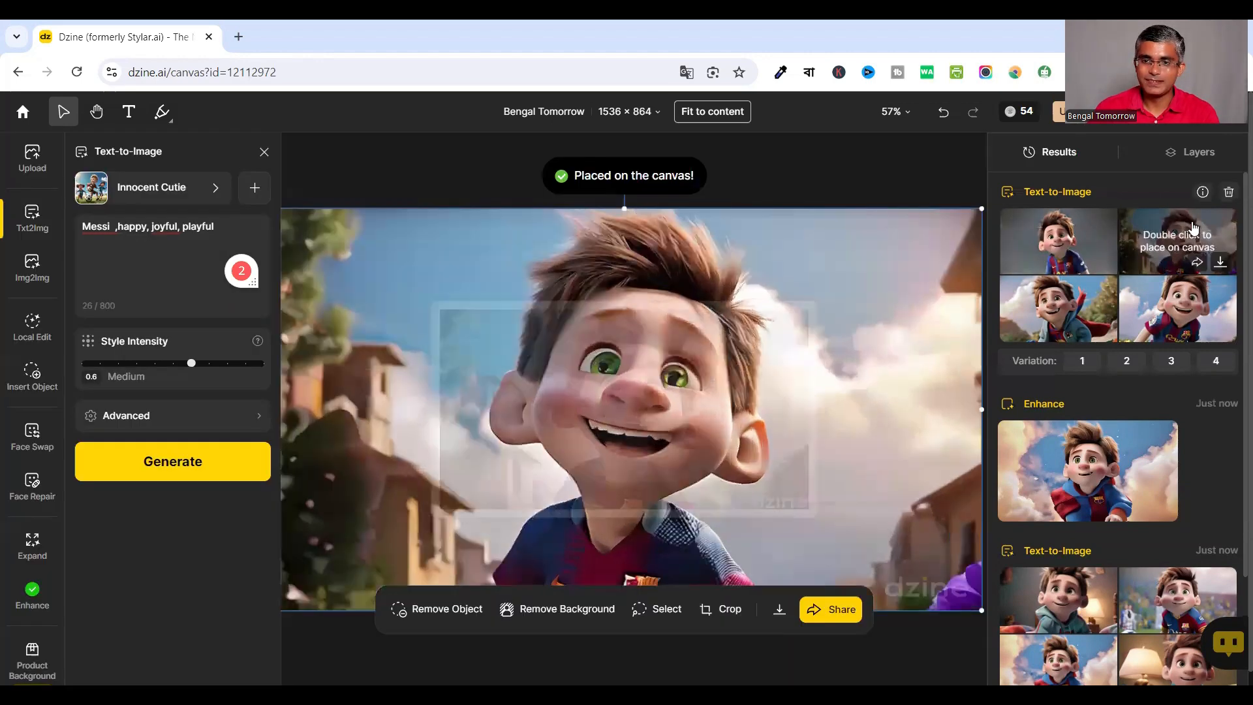
{"action": "left_click", "coordinate": [1193, 229]}
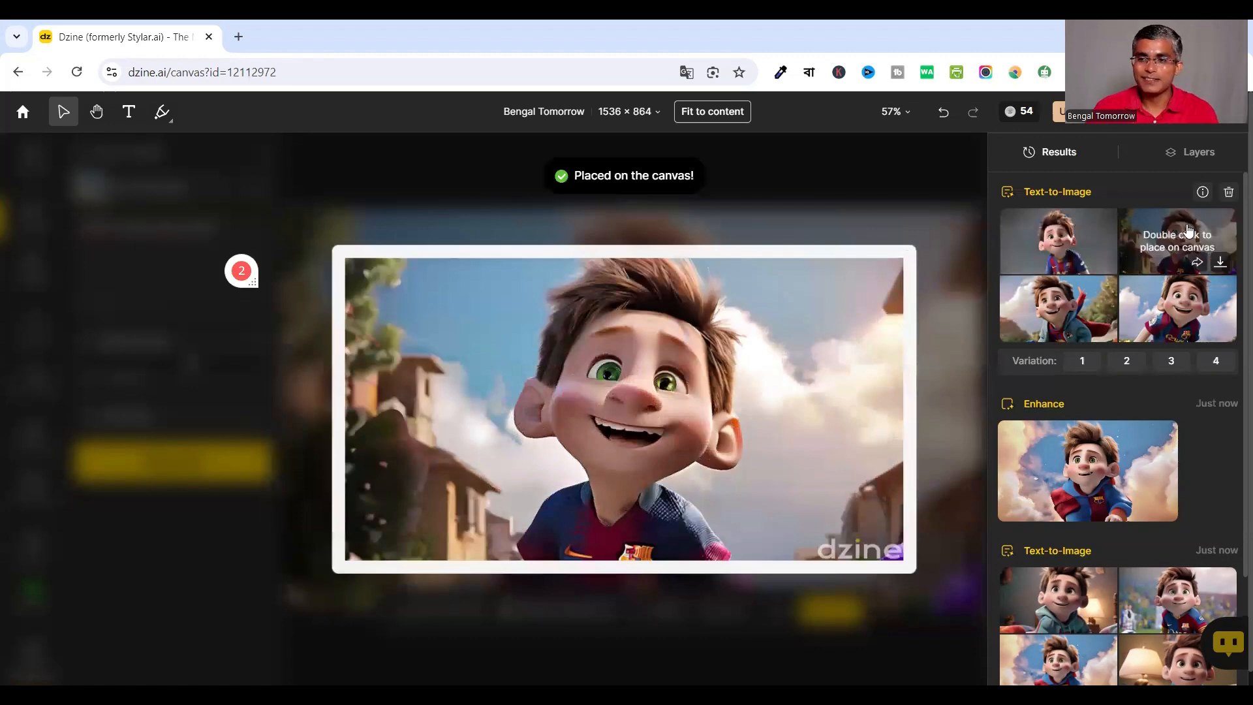
{"action": "double_click", "coordinate": [1067, 311]}
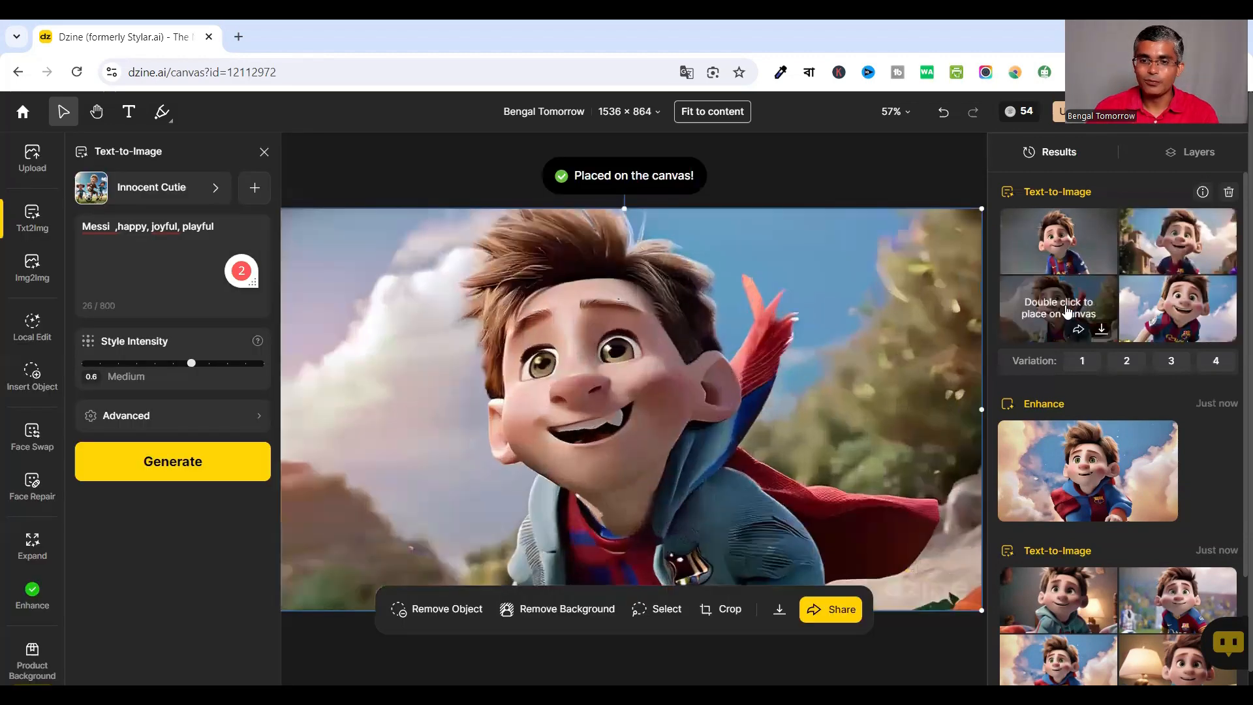
{"action": "mouse_move", "coordinate": [1163, 326]}
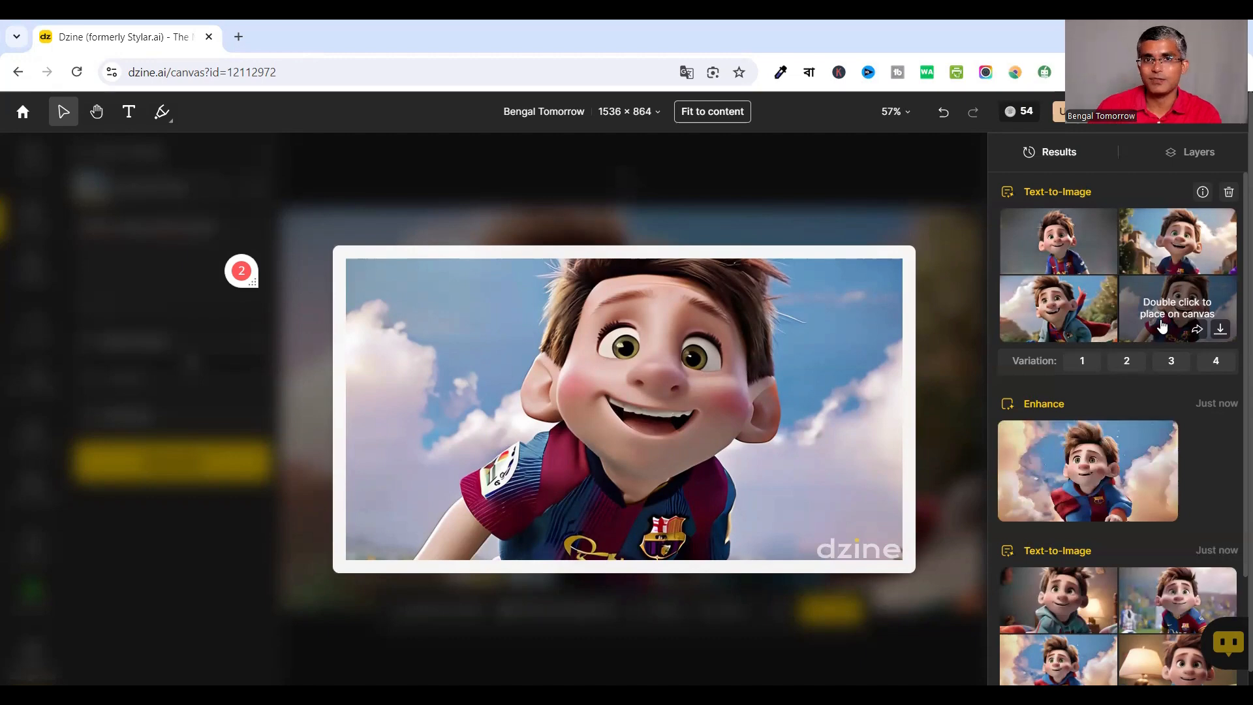
{"action": "double_click", "coordinate": [1162, 327]}
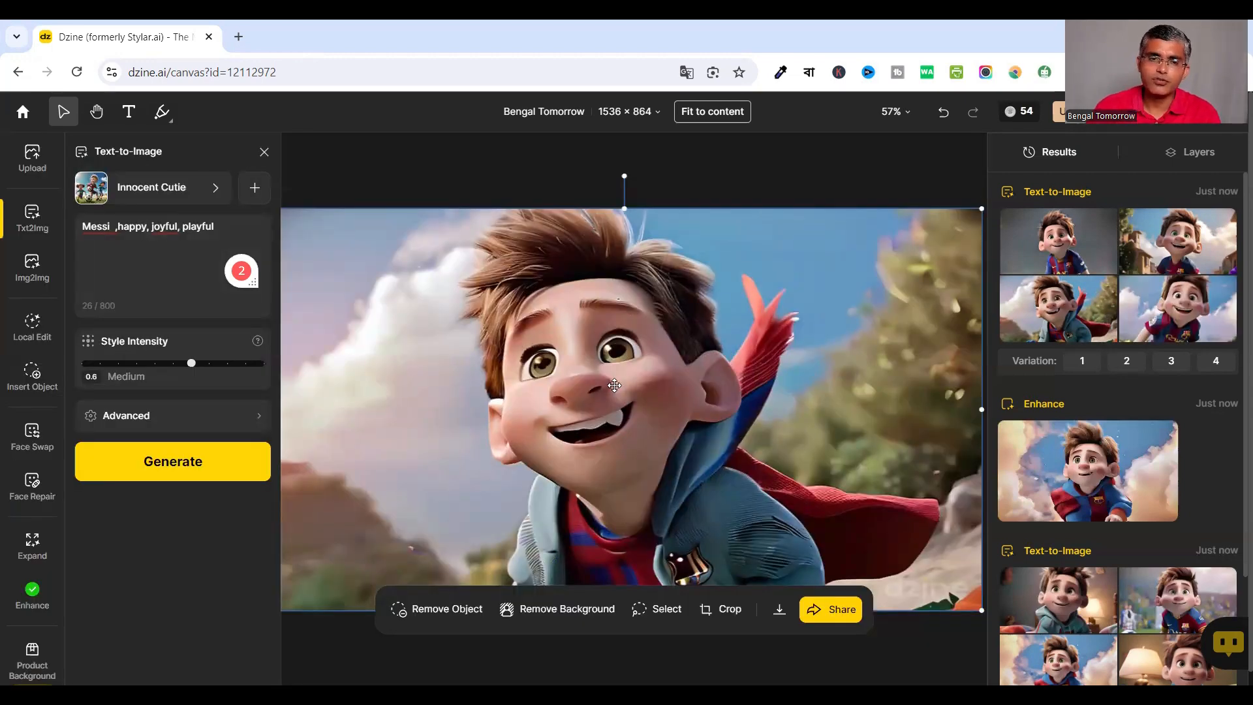
- Replace the prompt with "Swami Vivekananda" and generate images in the same style
{"action": "left_click", "coordinate": [228, 222]}
{"action": "key", "text": "BackSpace"}
{"action": "key", "text": "BackSpace"}
{"action": "key", "text": "BackSpace"}
{"action": "key", "text": "BackSpace"}
{"action": "key", "text": "BackSpace"}
{"action": "key", "text": "BackSpace"}
{"action": "key", "text": "BackSpace"}
{"action": "key", "text": "BackSpace"}
{"action": "key", "text": "BackSpace"}
{"action": "key", "text": "BackSpace"}
{"action": "key", "text": "BackSpace"}
{"action": "key", "text": "BackSpace"}
{"action": "key", "text": "BackSpace"}
{"action": "key", "text": "BackSpace"}
{"action": "key", "text": "BackSpace"}
{"action": "key", "text": "BackSpace"}
{"action": "key", "text": "BackSpace"}
{"action": "key", "text": "BackSpace"}
{"action": "key", "text": "BackSpace"}
{"action": "key", "text": "BackSpace"}
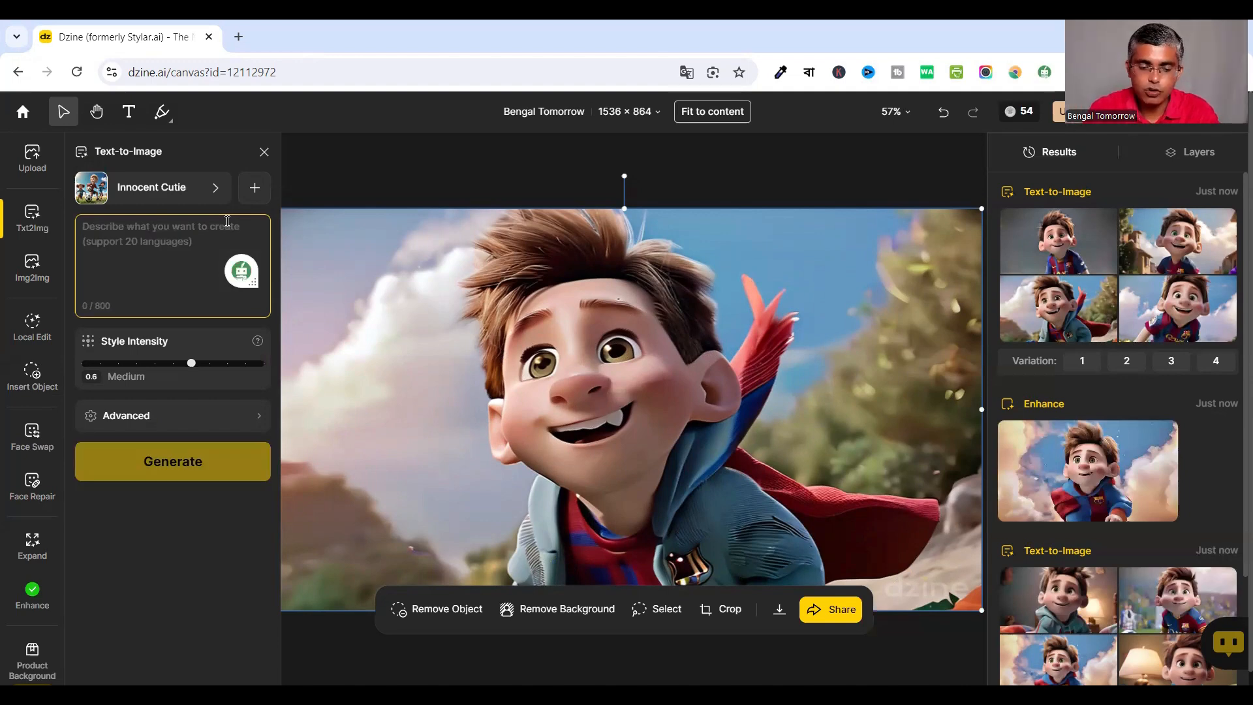
{"action": "type", "text": "Swami Vive"}
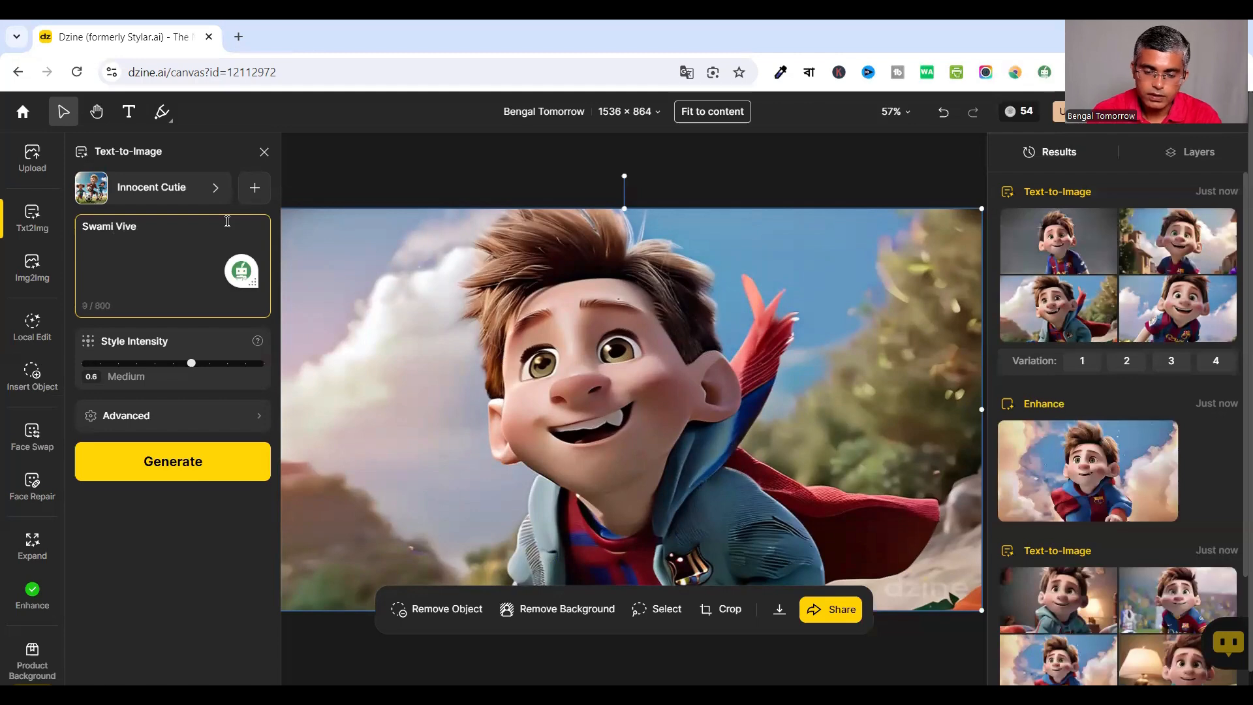
{"action": "type", "text": "kananda"}
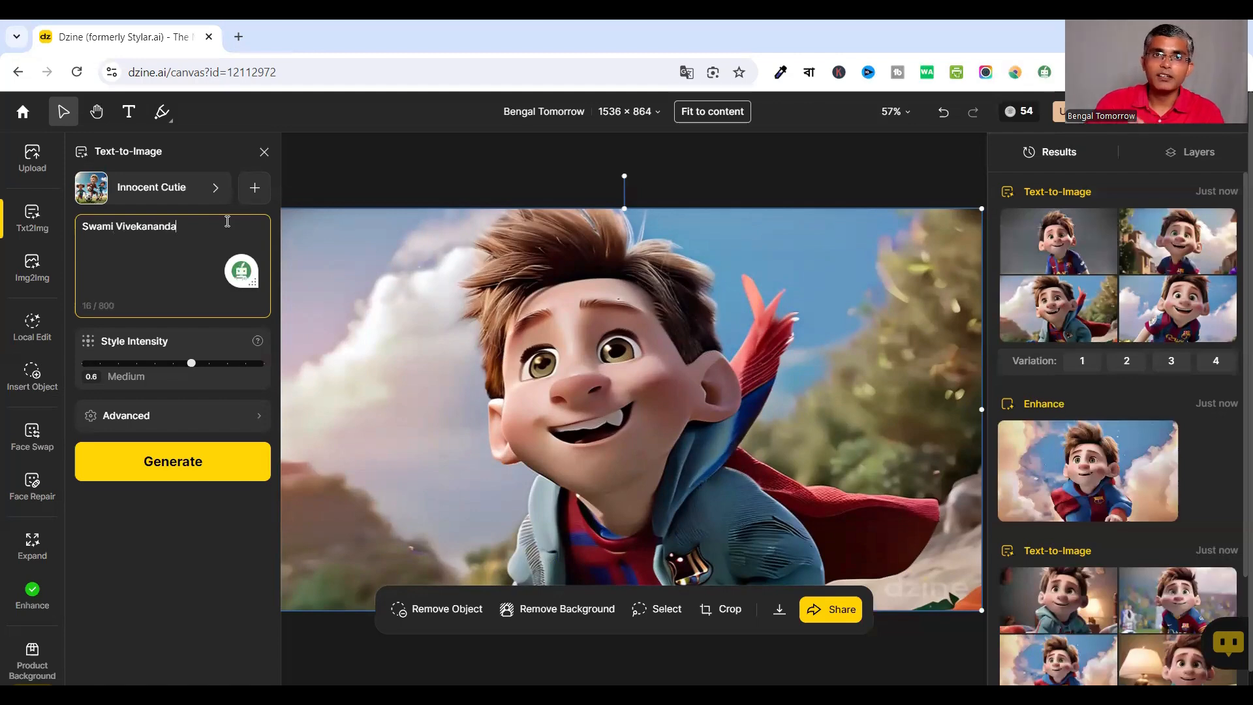
{"action": "left_click", "coordinate": [165, 455]}
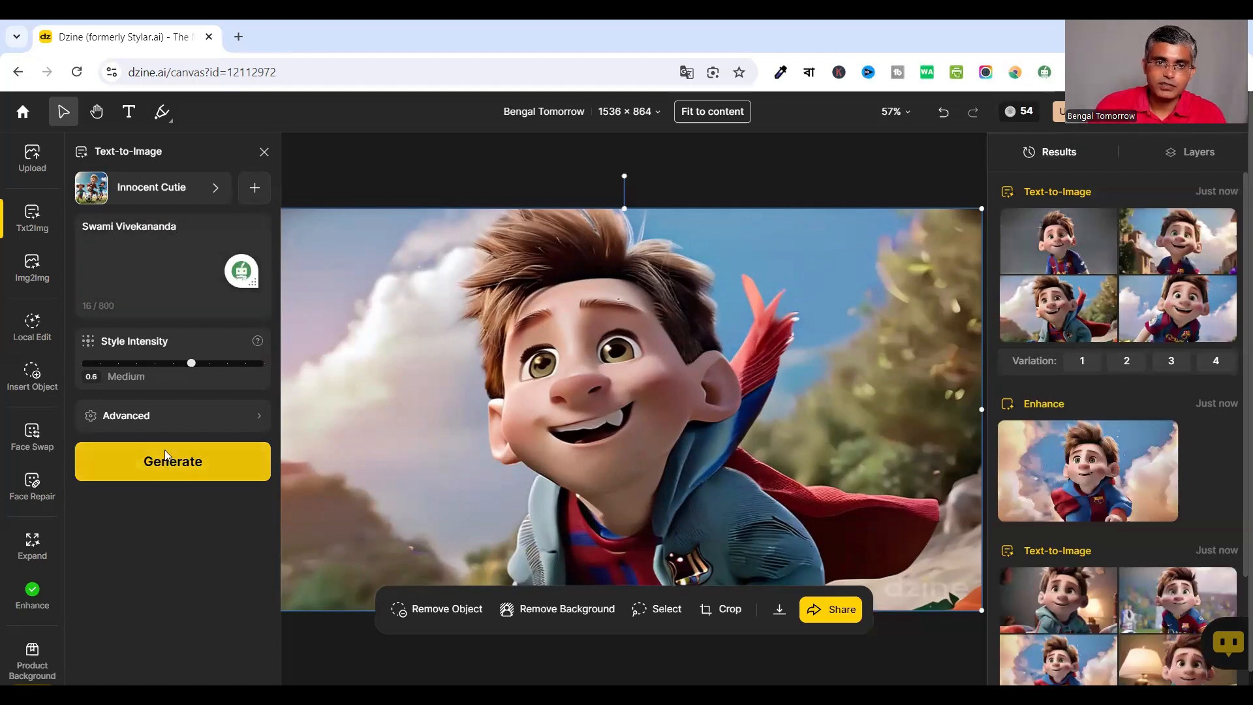
- Preview the first three Swami Vivekananda images and place them on the canvas
{"action": "mouse_move", "coordinate": [1088, 209]}
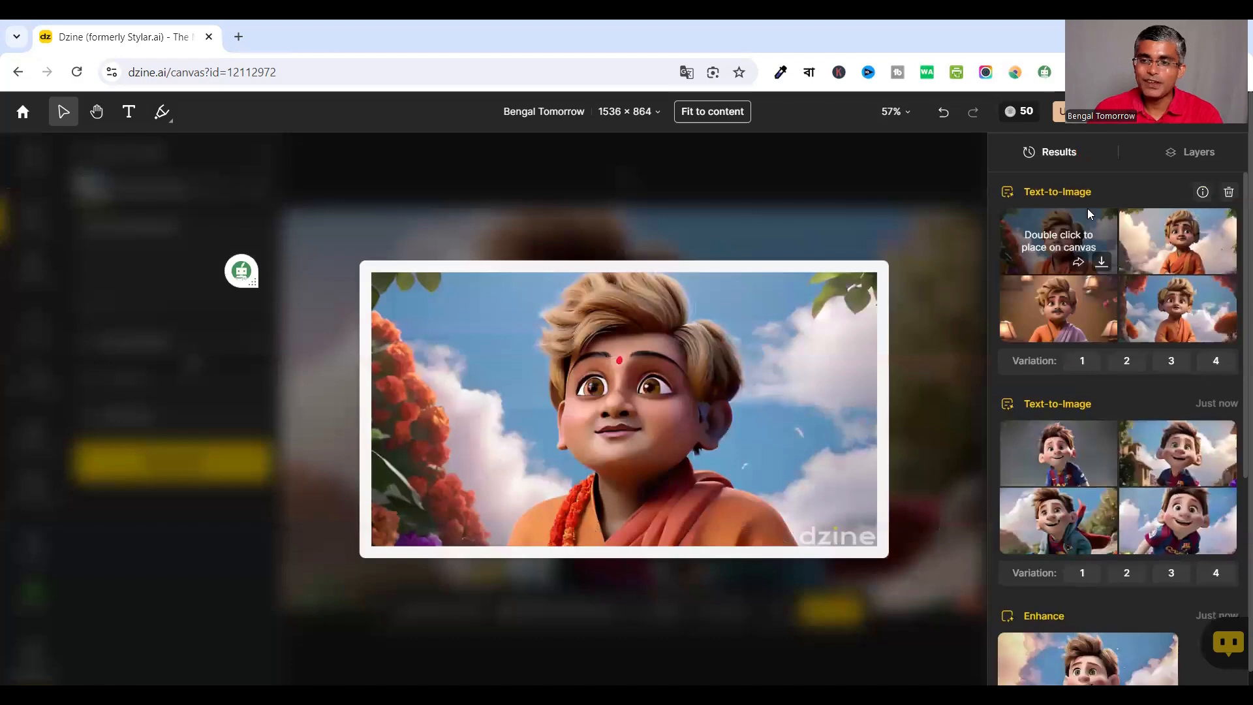
{"action": "double_click", "coordinate": [1076, 240]}
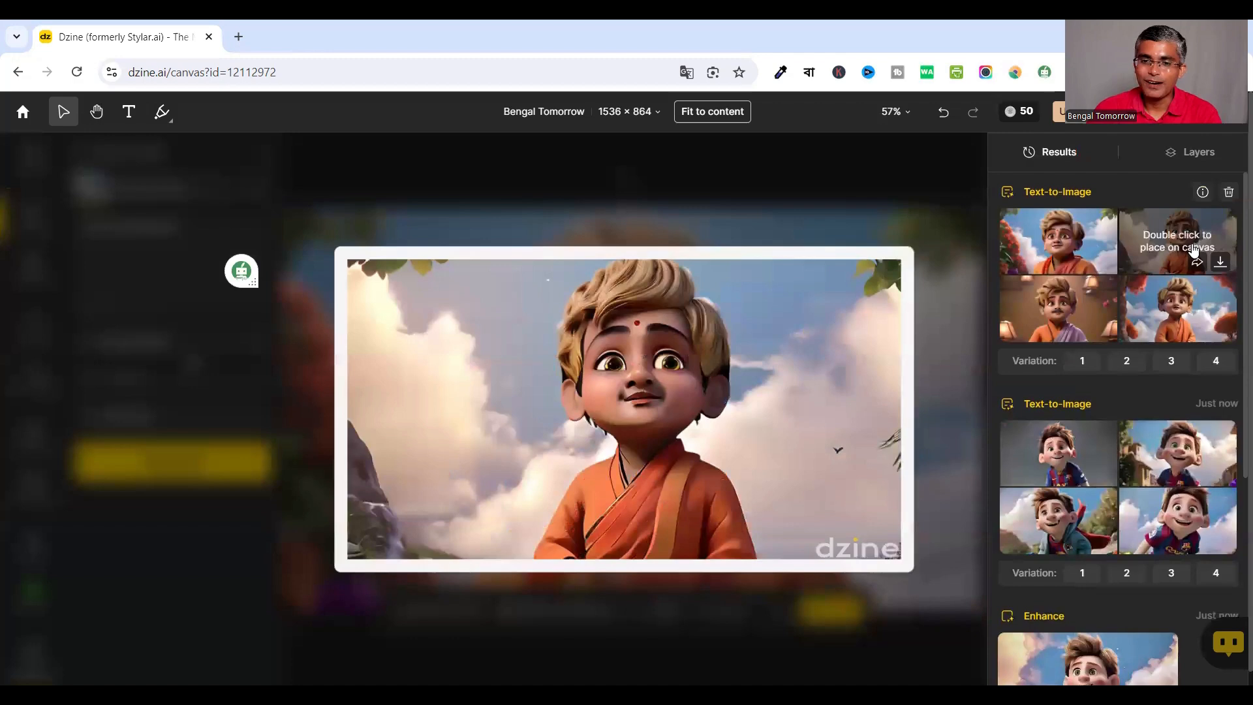
{"action": "double_click", "coordinate": [1195, 249]}
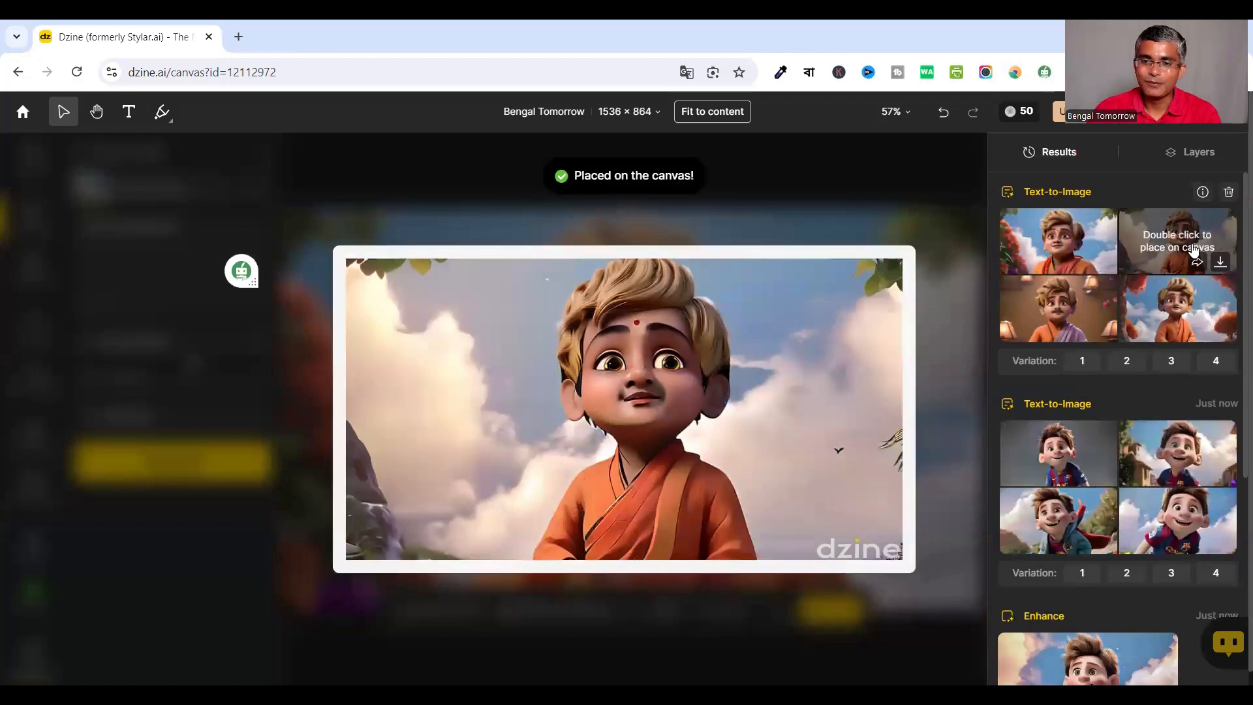
{"action": "double_click", "coordinate": [1069, 317]}
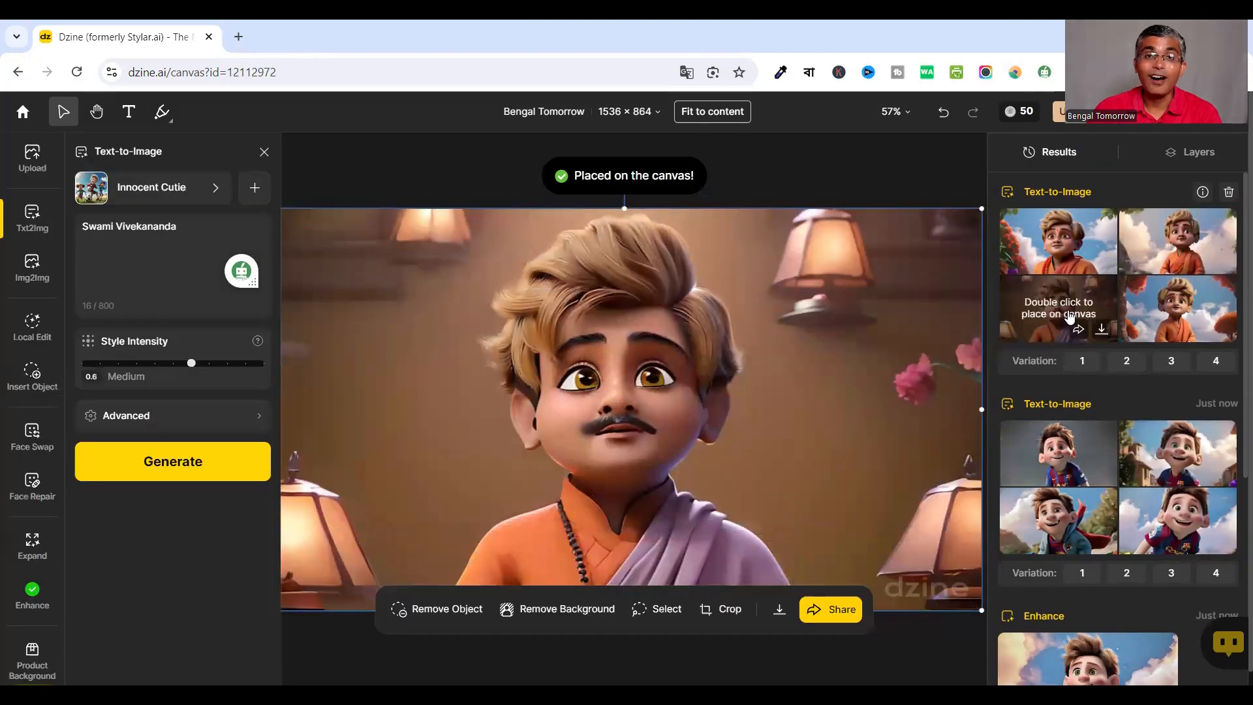